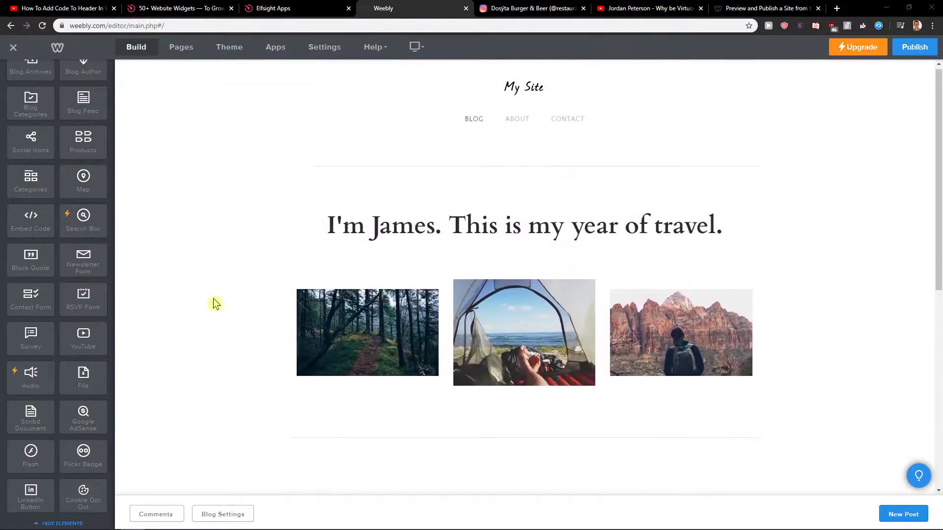
# Step: Create a standard page named 'Contact Page' with Header Type set to No Header
pyautogui.click(182, 52)
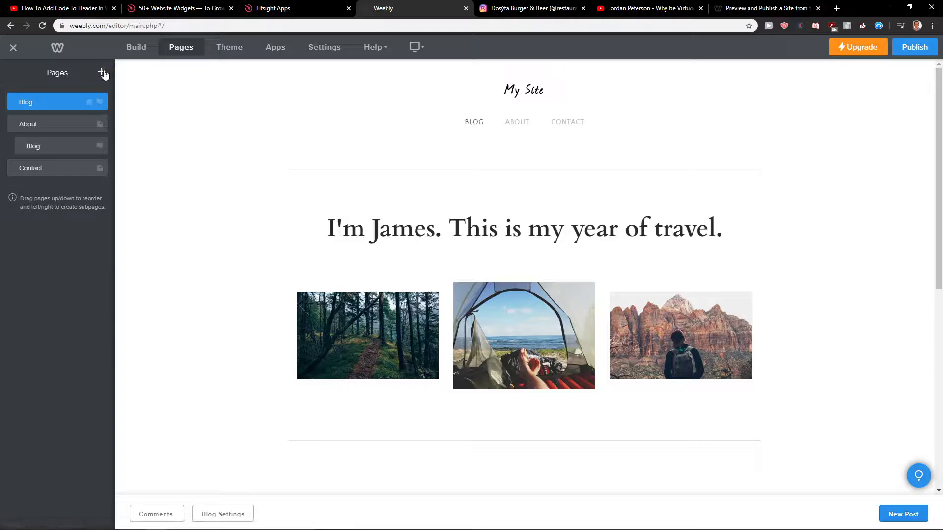
pyautogui.click(101, 72)
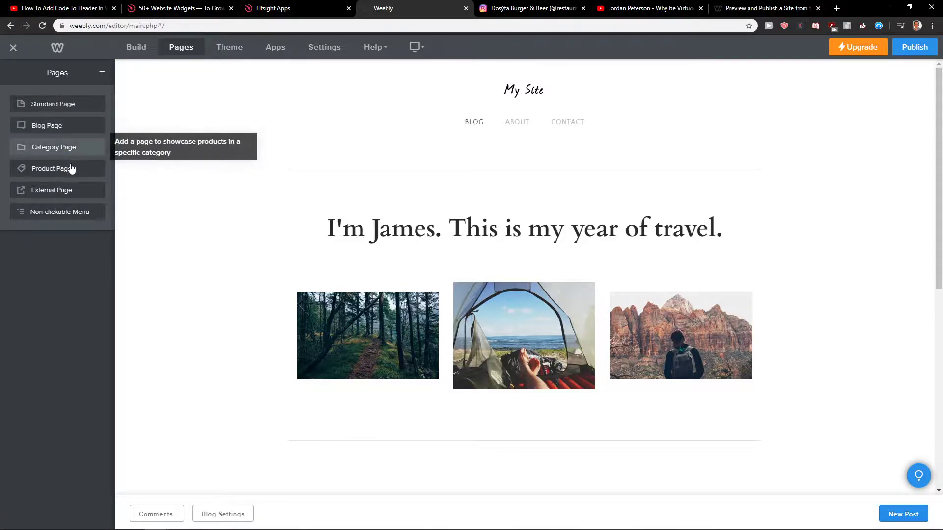
pyautogui.click(75, 107)
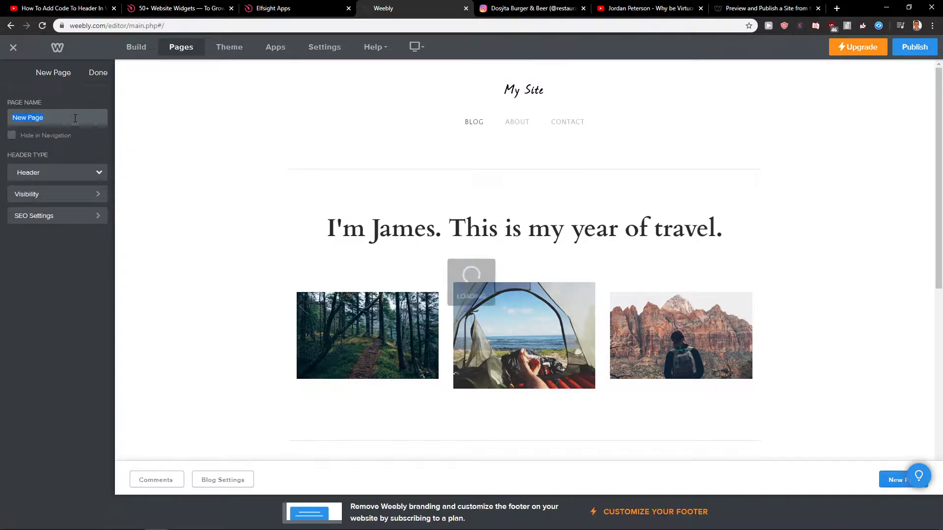
pyautogui.write('Contact P')
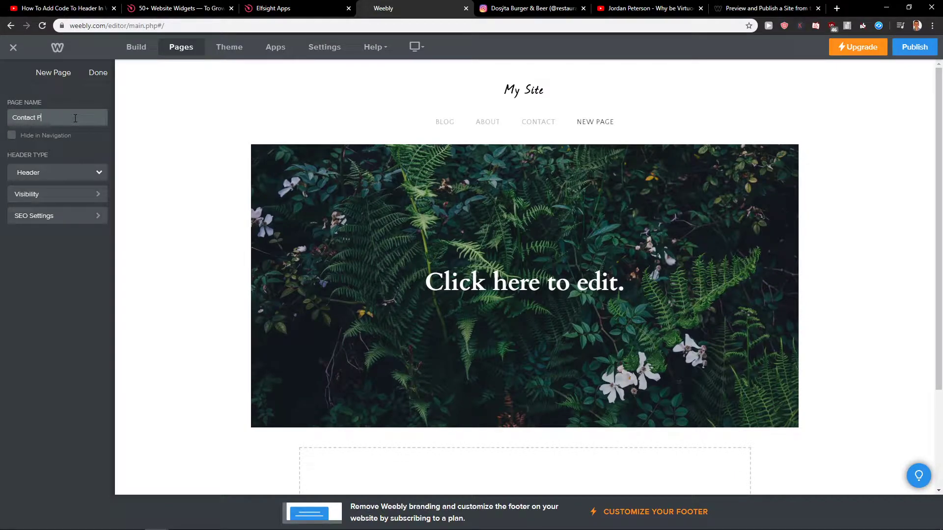
pyautogui.write('age')
pyautogui.click(49, 172)
pyautogui.click(57, 205)
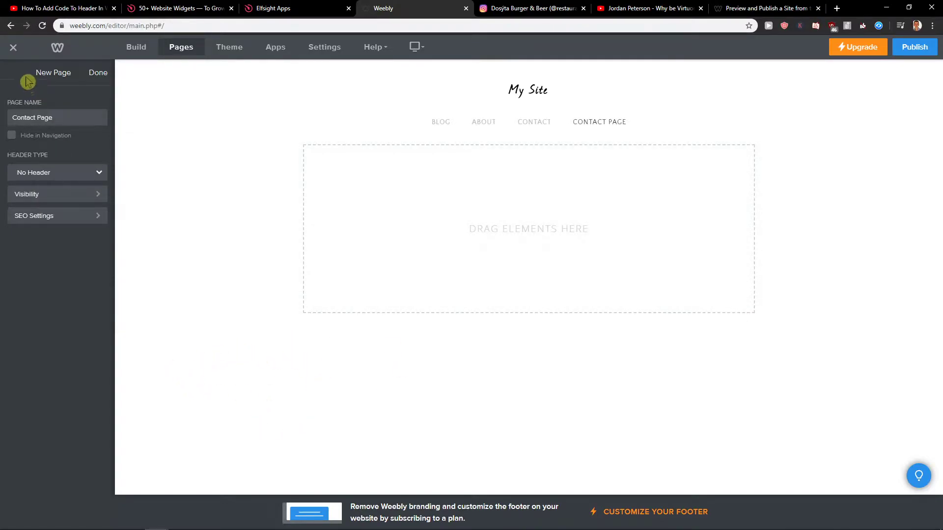
pyautogui.click(99, 73)
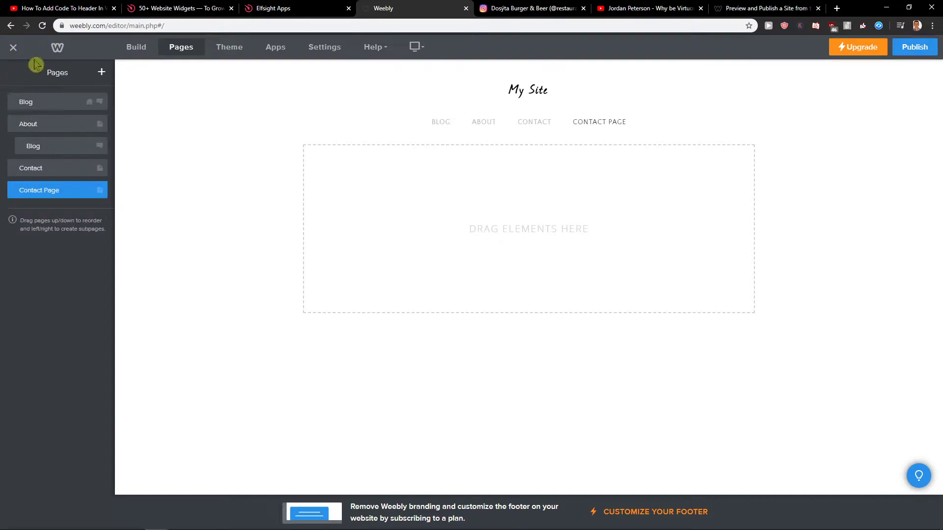
pyautogui.click(145, 48)
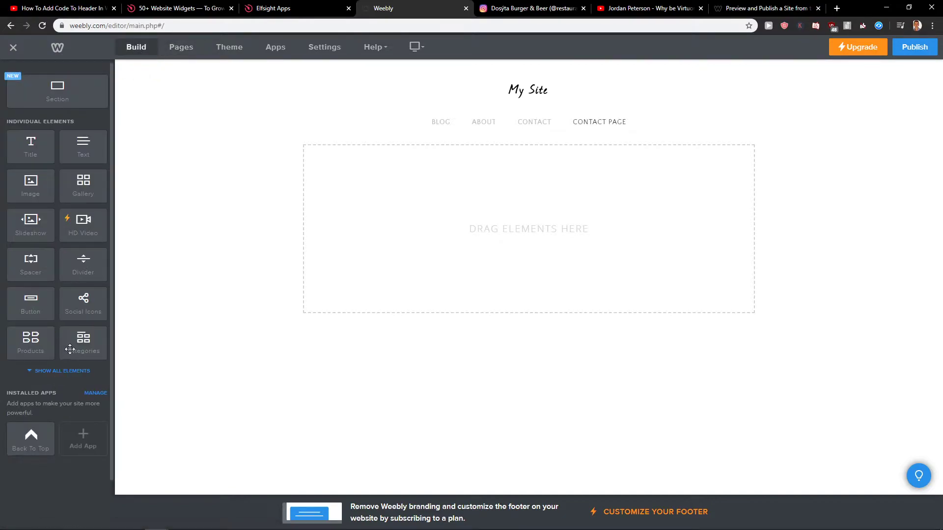
# Step: Drop a Contact Form element onto the Contact Page from the full element list
pyautogui.click(59, 371)
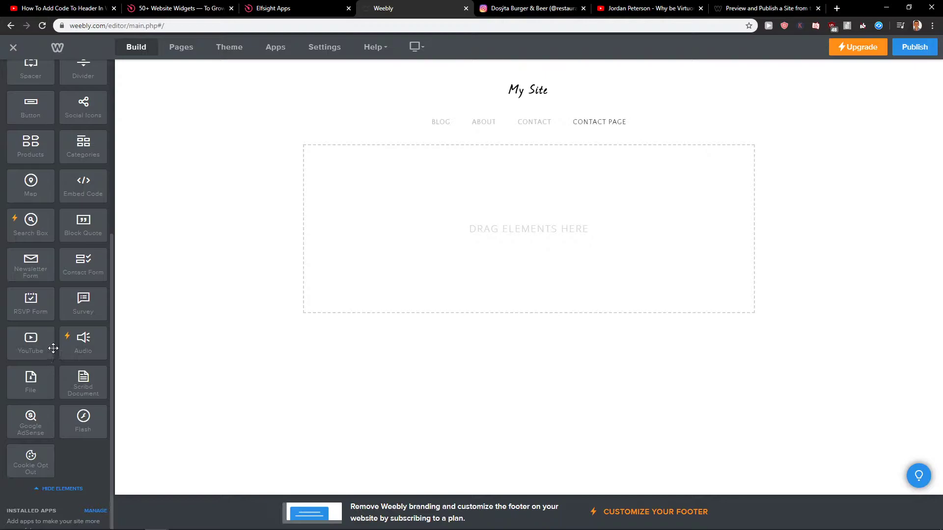
pyautogui.scroll(1, 53, 344)
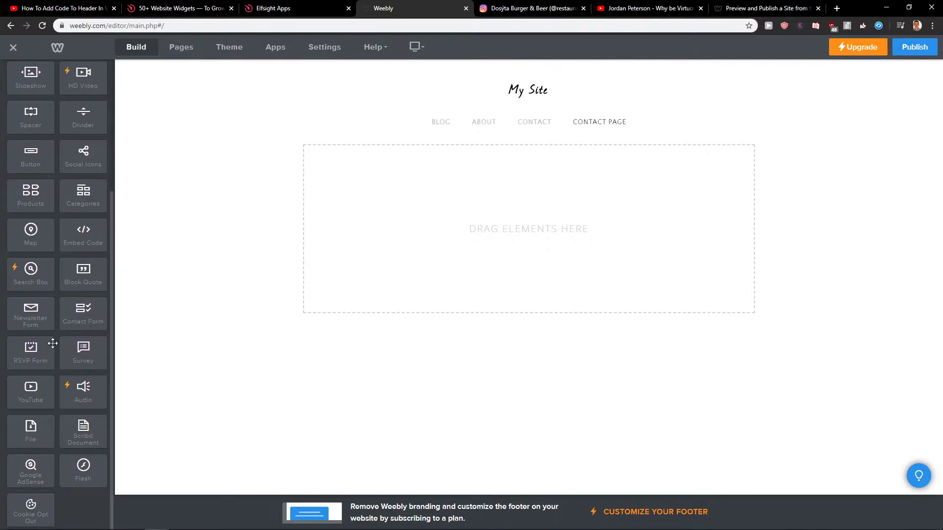
pyautogui.scroll(1, 53, 345)
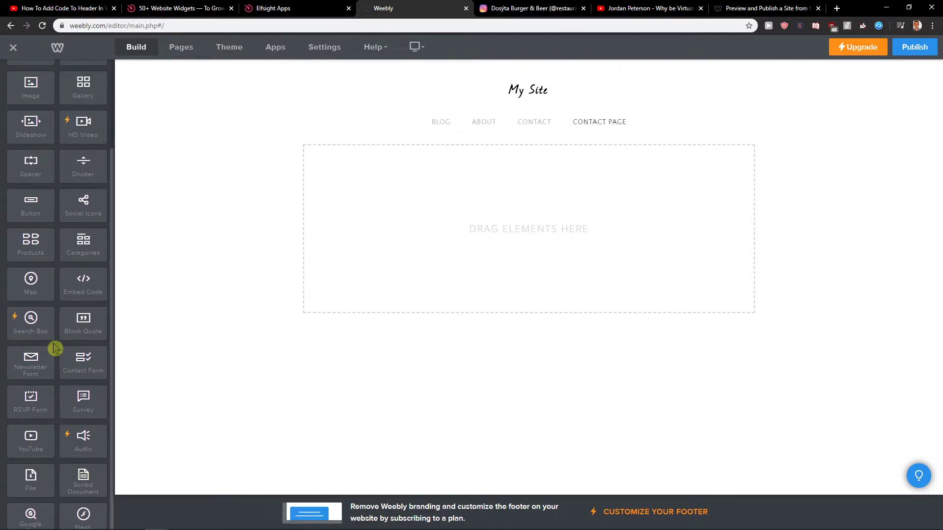
pyautogui.scroll(1, 54, 348)
pyautogui.moveTo(81, 418); pyautogui.dragTo(337, 287)
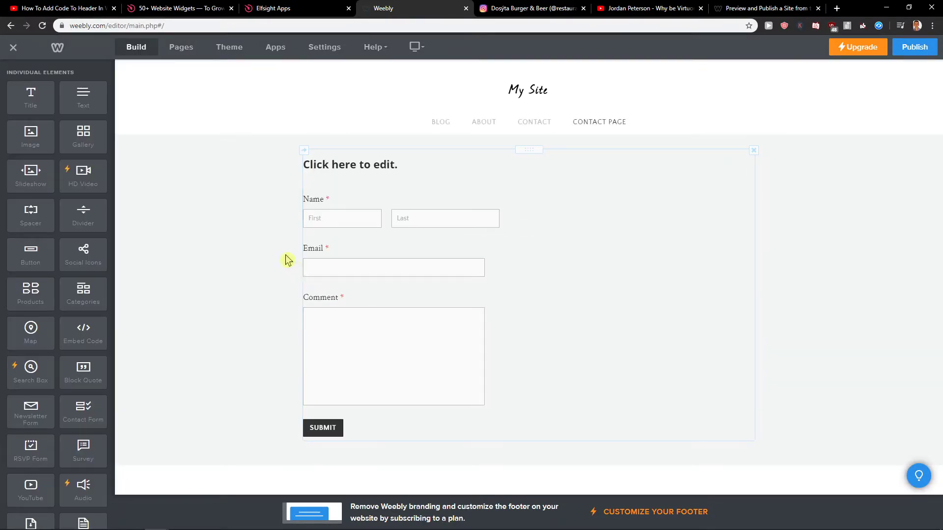
# Step: Review the form's Email field, Form Options and Spacing settings, then save the form
pyautogui.click(678, 213)
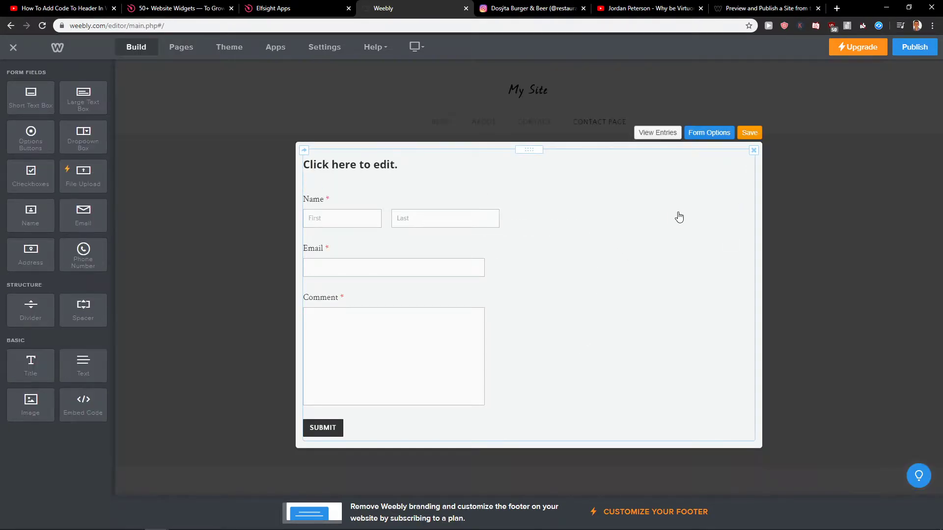
pyautogui.click(576, 252)
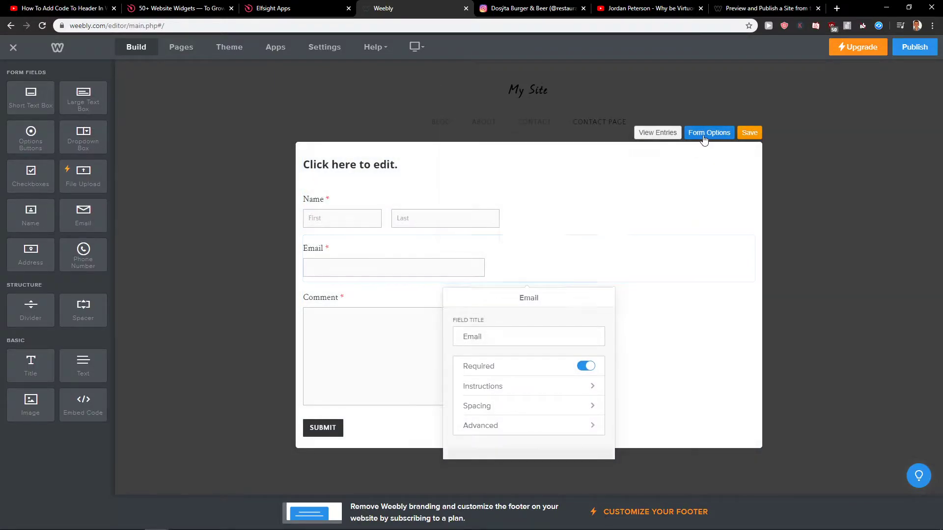
pyautogui.click(707, 134)
pyautogui.scroll(-1, 572, 178)
pyautogui.click(582, 202)
pyautogui.click(456, 82)
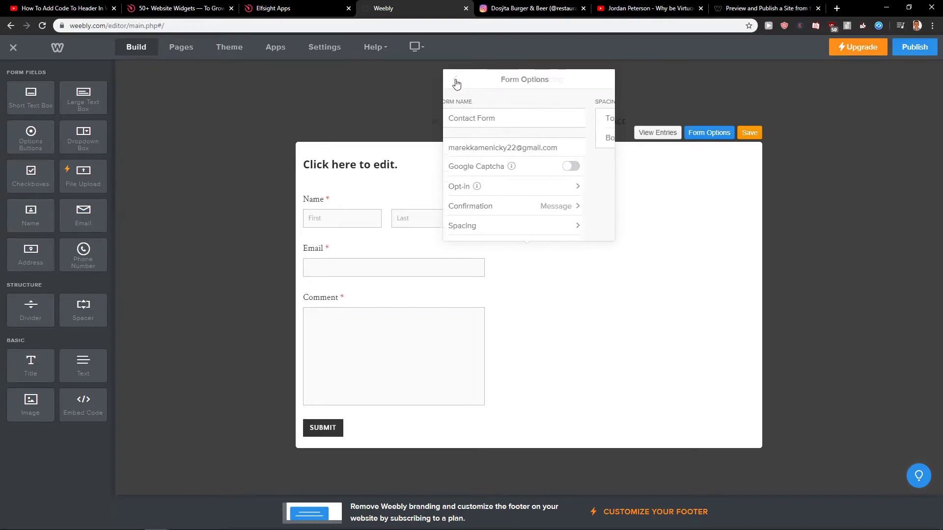
pyautogui.click(756, 315)
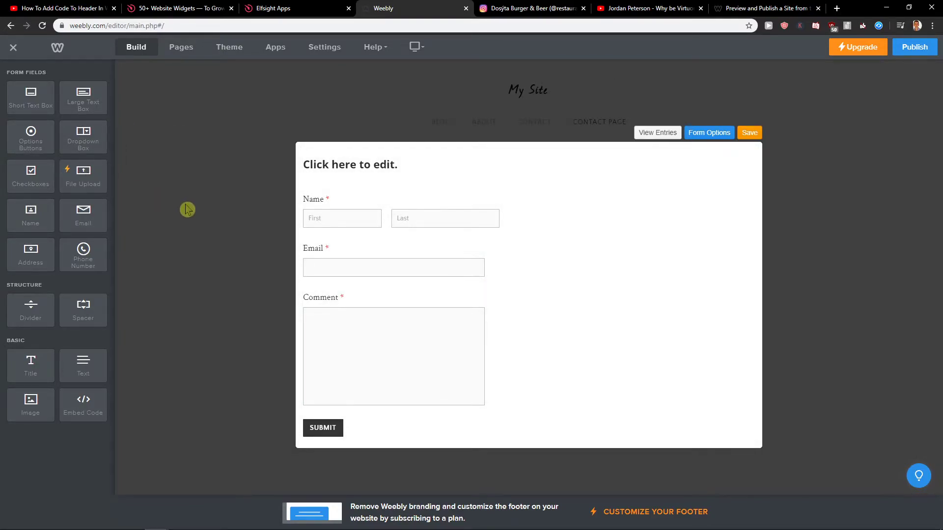
pyautogui.click(740, 136)
# Step: Add a Title column right of the form with headings Adress, Contact and Company on separate lines
pyautogui.moveTo(50, 144); pyautogui.dragTo(773, 263)
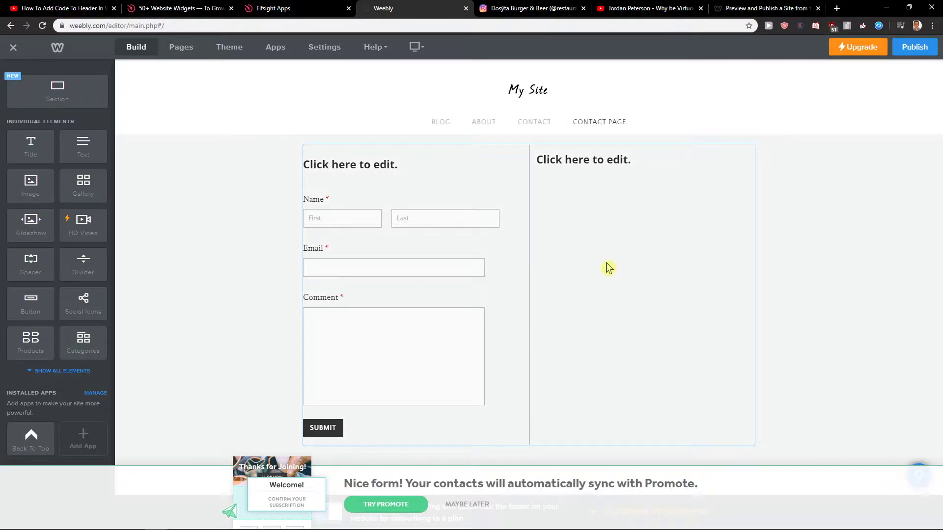
pyautogui.click(609, 159)
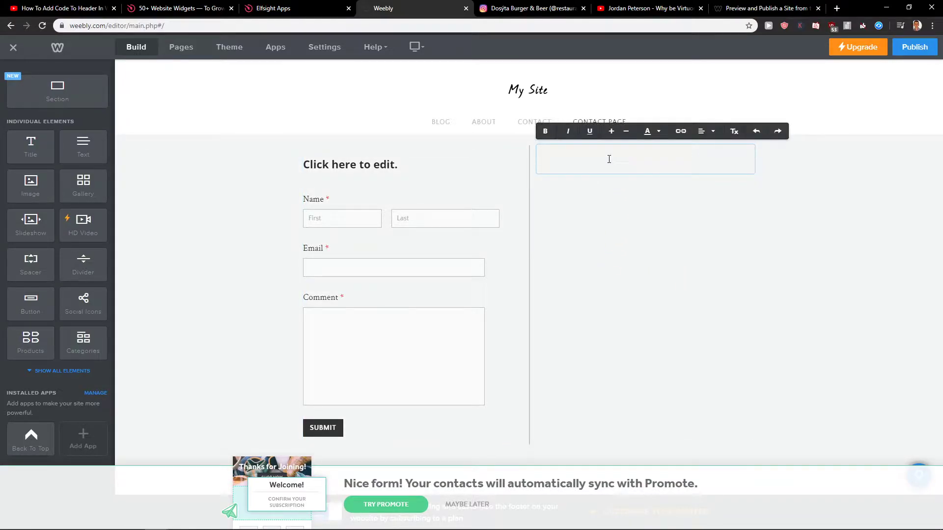
pyautogui.write('Adress')
pyautogui.press('Return')
pyautogui.press('Return')
pyautogui.press('Return')
pyautogui.press('Return')
pyautogui.press('Return')
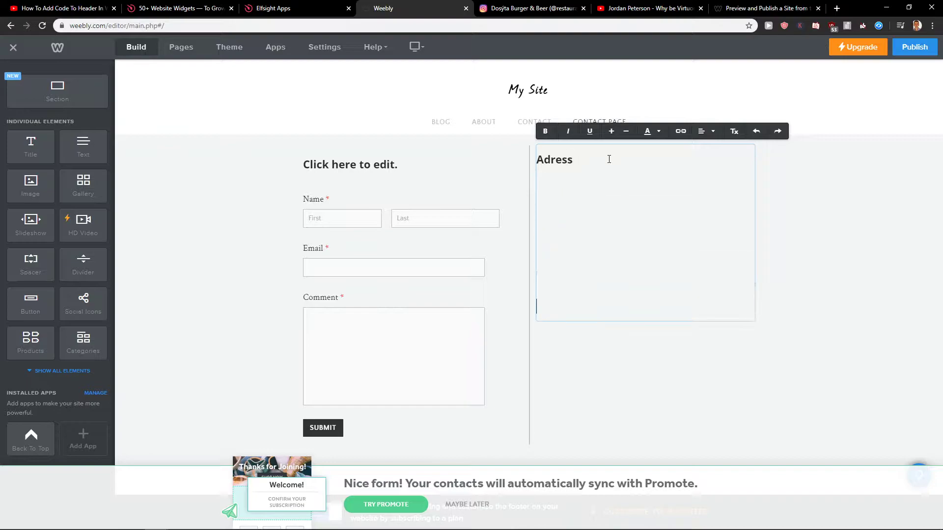
pyautogui.write('Contact')
pyautogui.press('Return')
pyautogui.press('Return')
pyautogui.press('Return')
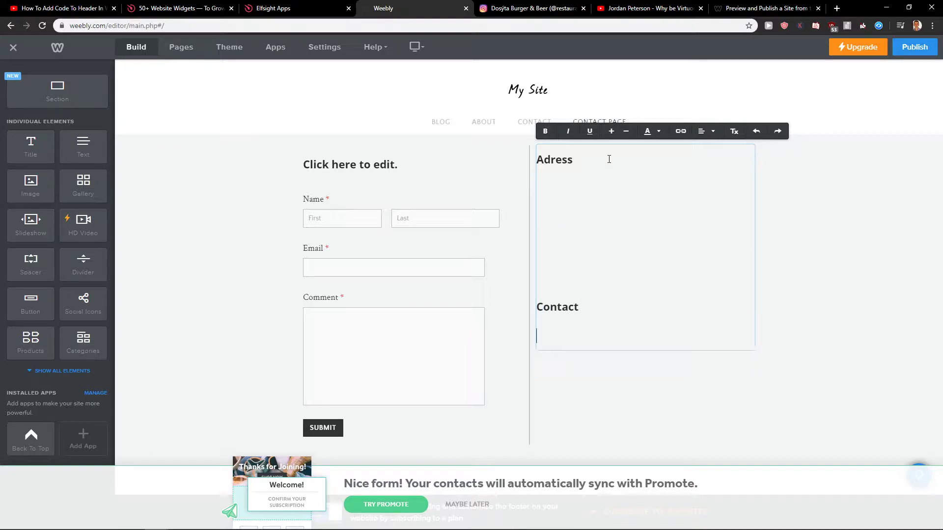
pyautogui.press('BackSpace')
pyautogui.write('Company')
pyautogui.press('Return')
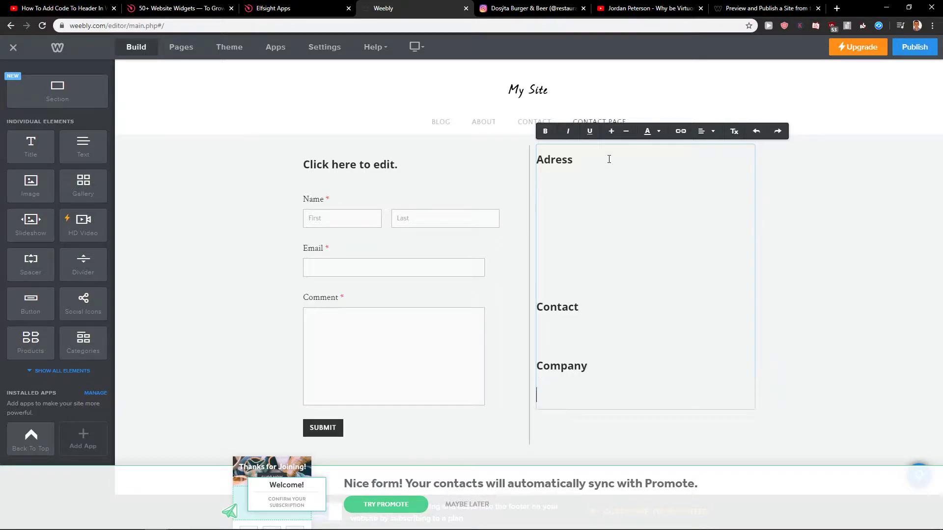
# Step: Finish the headings text and open the contact form's options
pyautogui.click(504, 210)
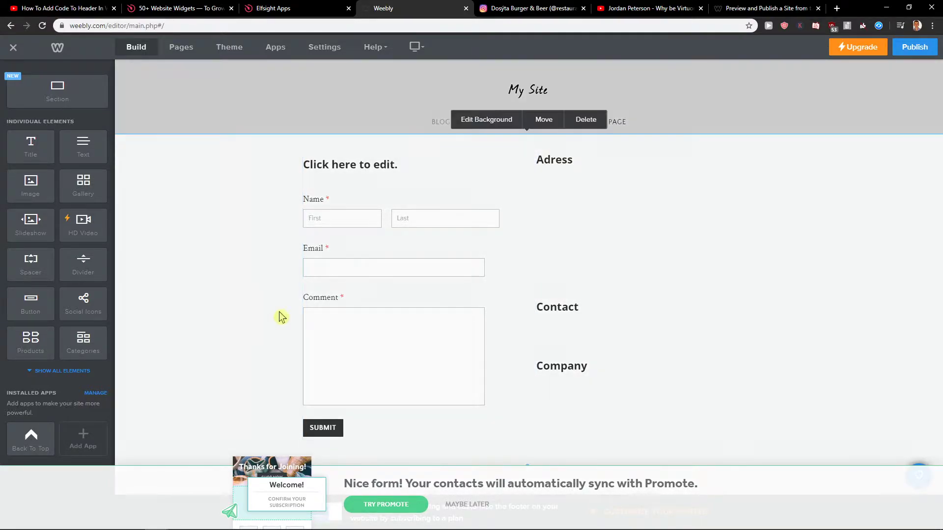
pyautogui.click(352, 302)
pyautogui.click(470, 132)
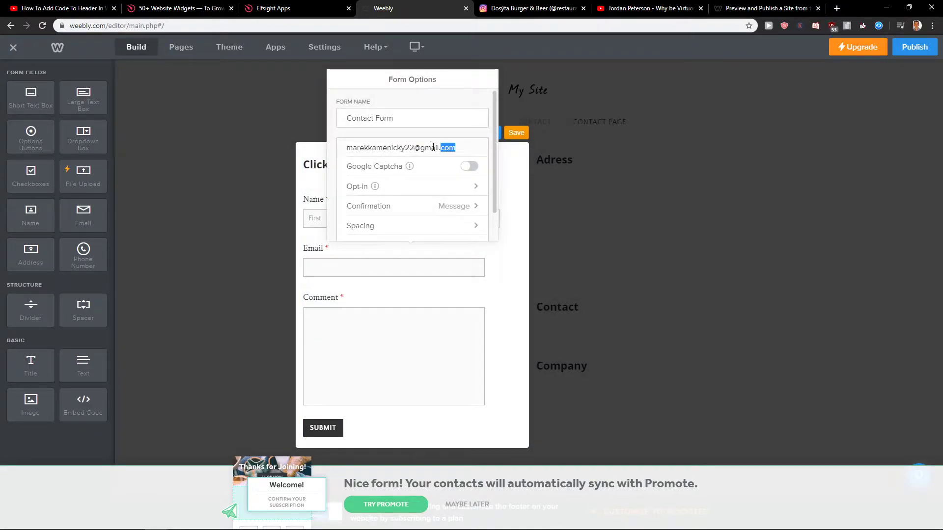
pyautogui.moveTo(391, 148); pyautogui.dragTo(469, 149)
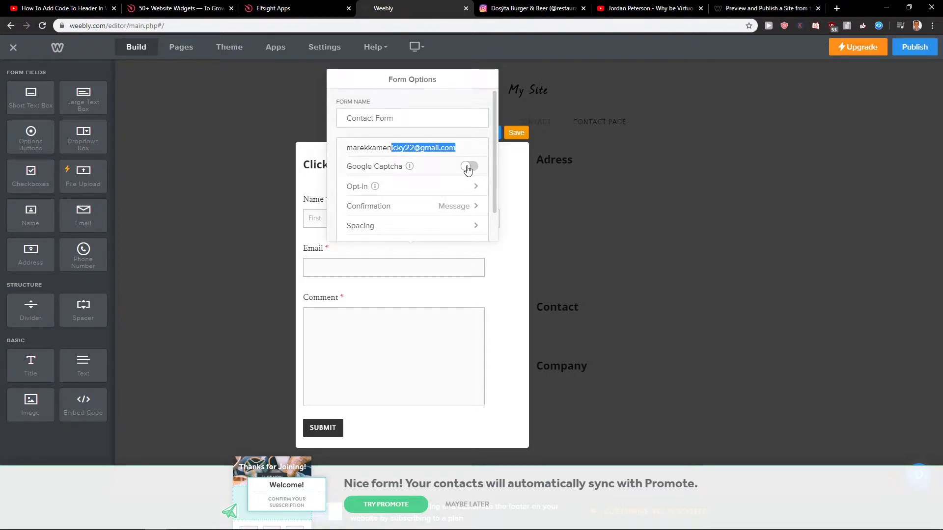
pyautogui.click(474, 189)
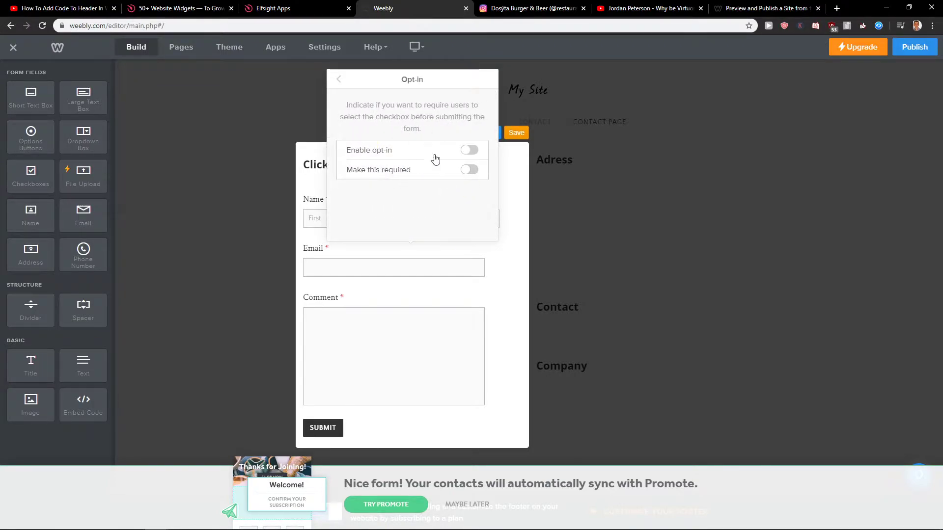
pyautogui.click(340, 80)
pyautogui.scroll(-1, 469, 194)
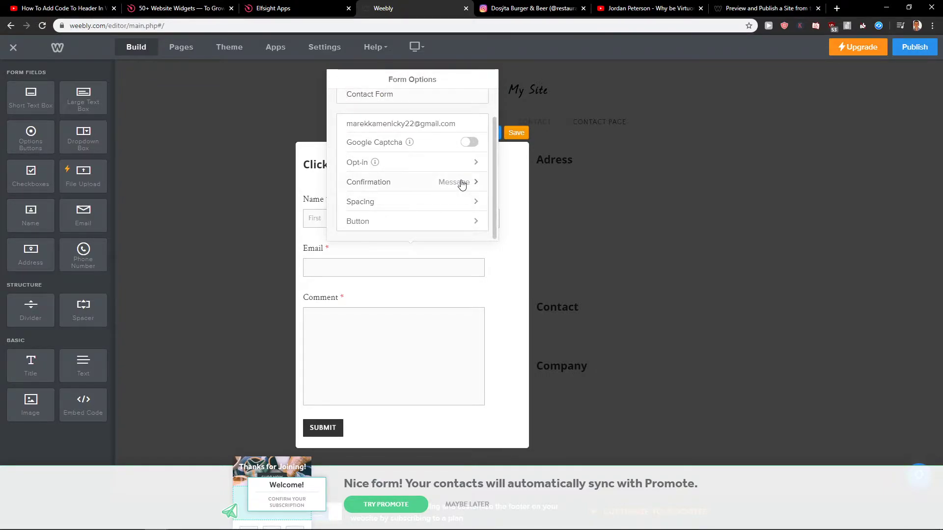
pyautogui.click(462, 184)
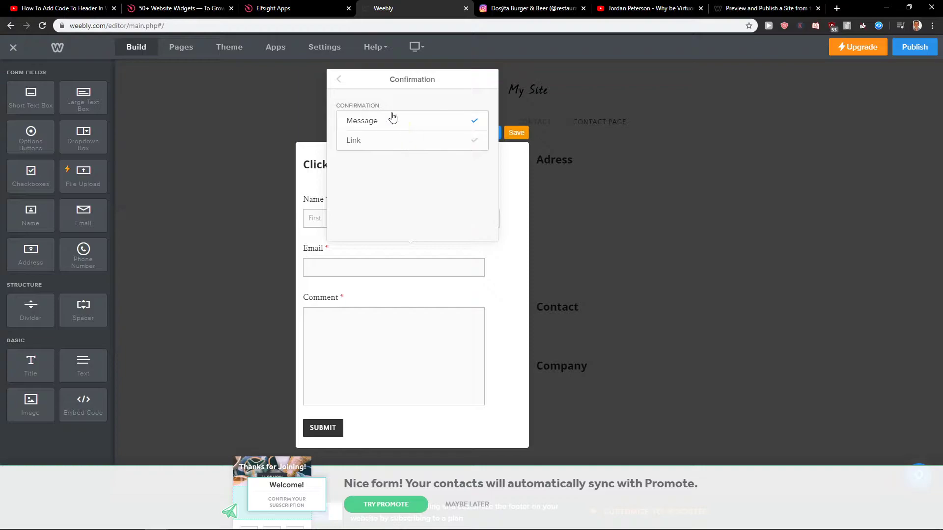
pyautogui.click(340, 87)
pyautogui.scroll(-1, 453, 201)
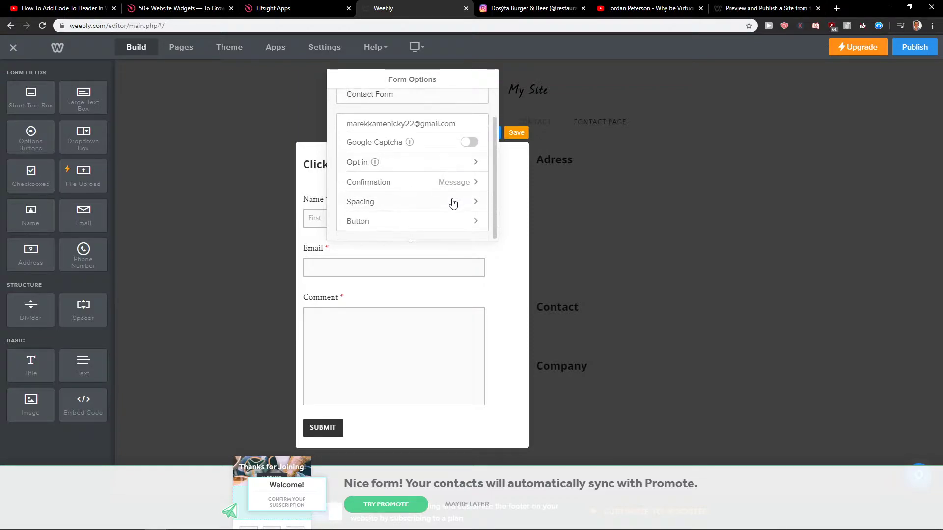
pyautogui.click(450, 220)
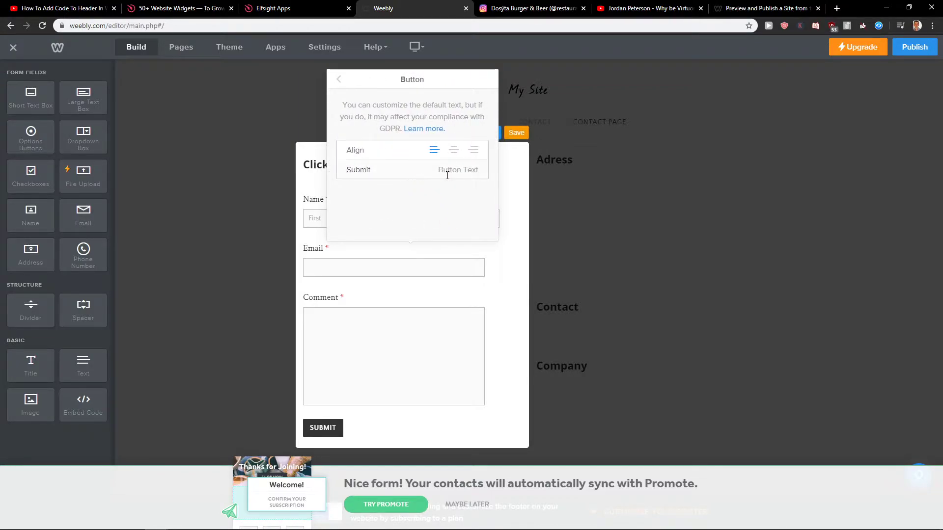
pyautogui.press('Return')
pyautogui.click(471, 138)
pyautogui.scroll(-1, 421, 157)
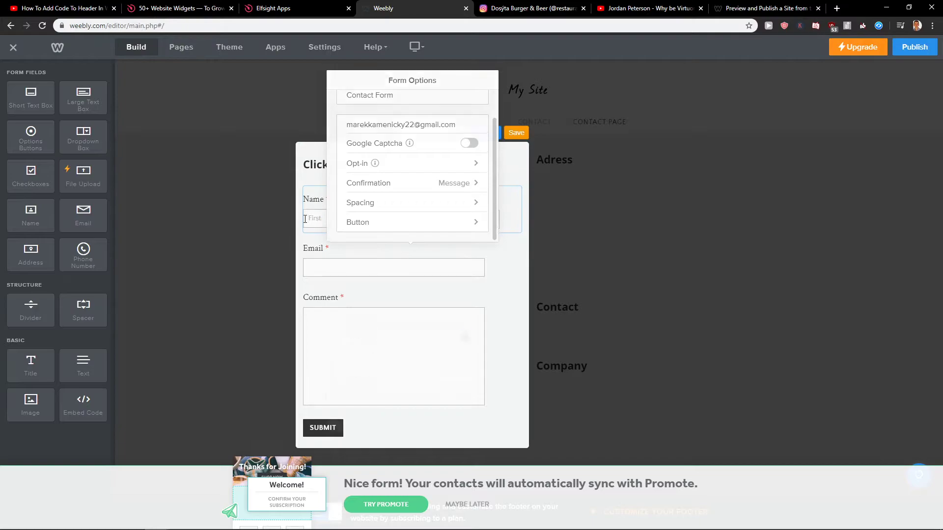
# Step: Delete the Name field from the contact form
pyautogui.click(316, 202)
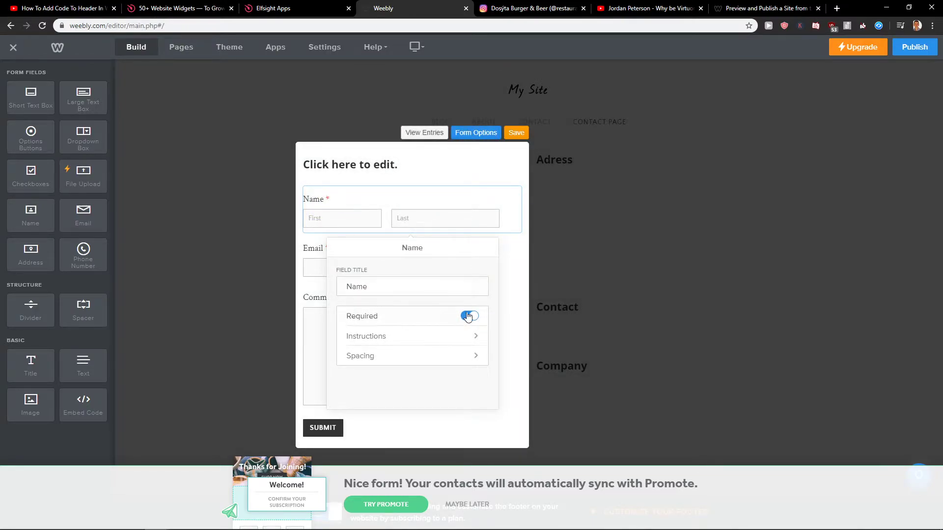
pyautogui.click(507, 270)
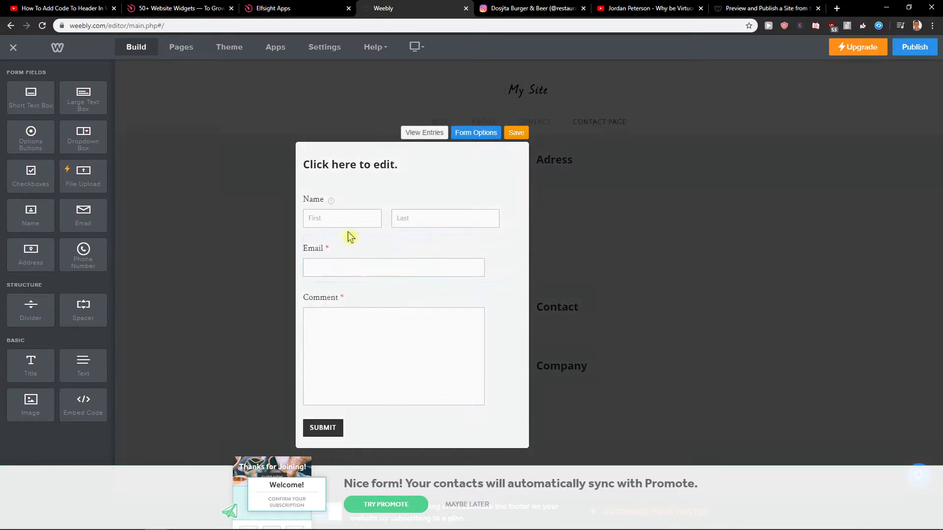
pyautogui.click(520, 187)
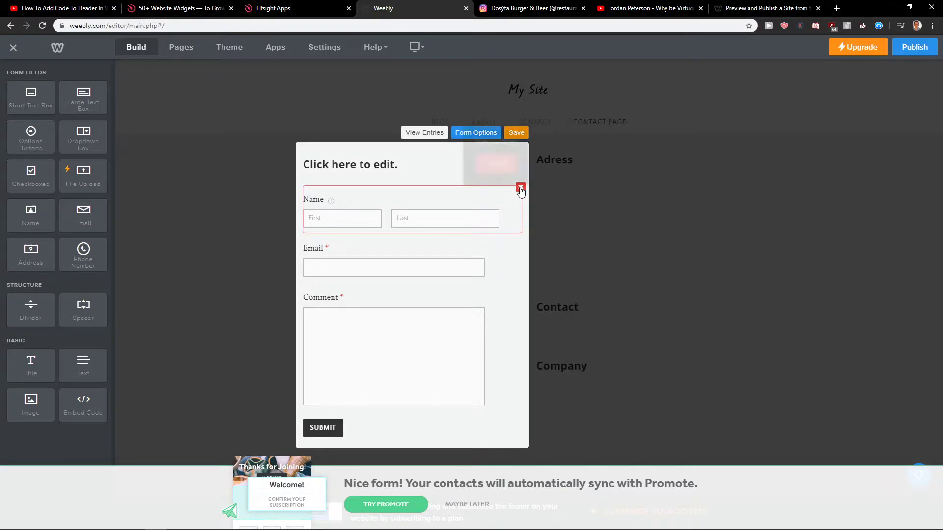
pyautogui.click(490, 164)
# Step: Check the Email and Comment settings and form entries, save, then start deleting the whole form
pyautogui.click(372, 251)
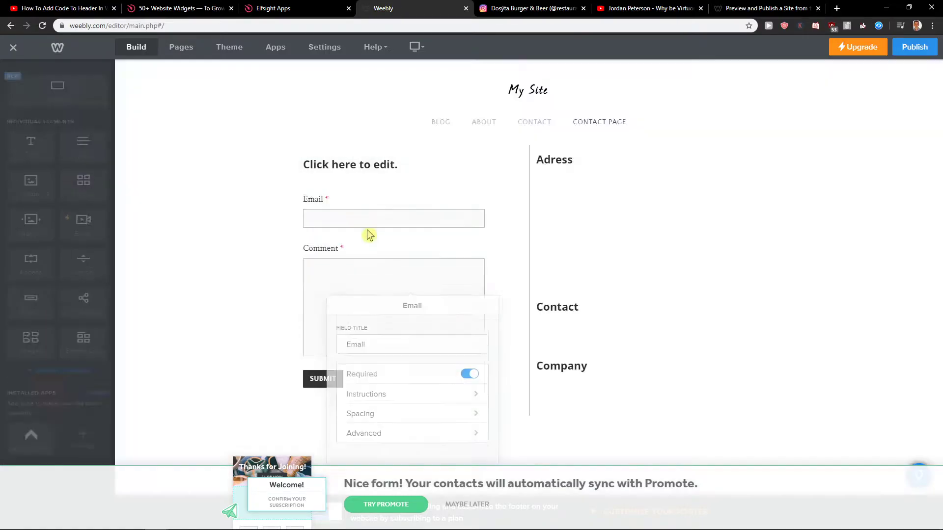
pyautogui.click(401, 246)
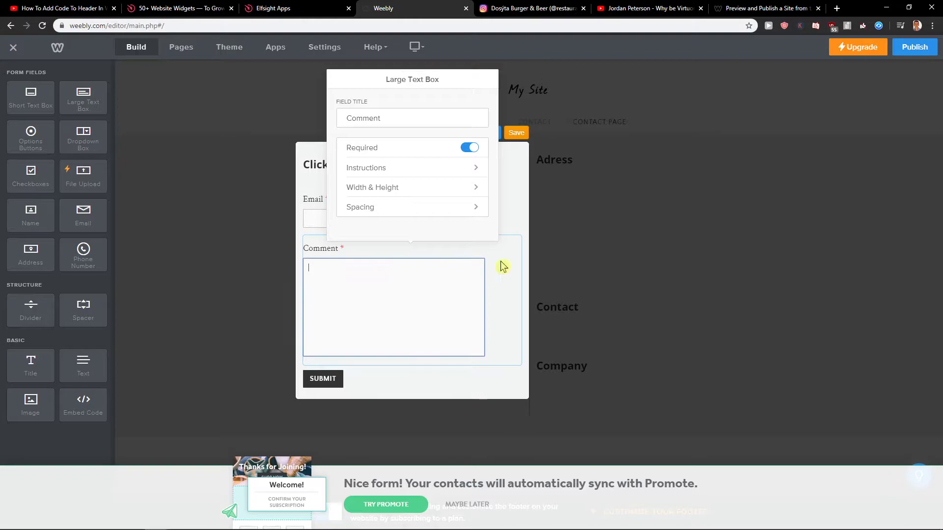
pyautogui.click(314, 197)
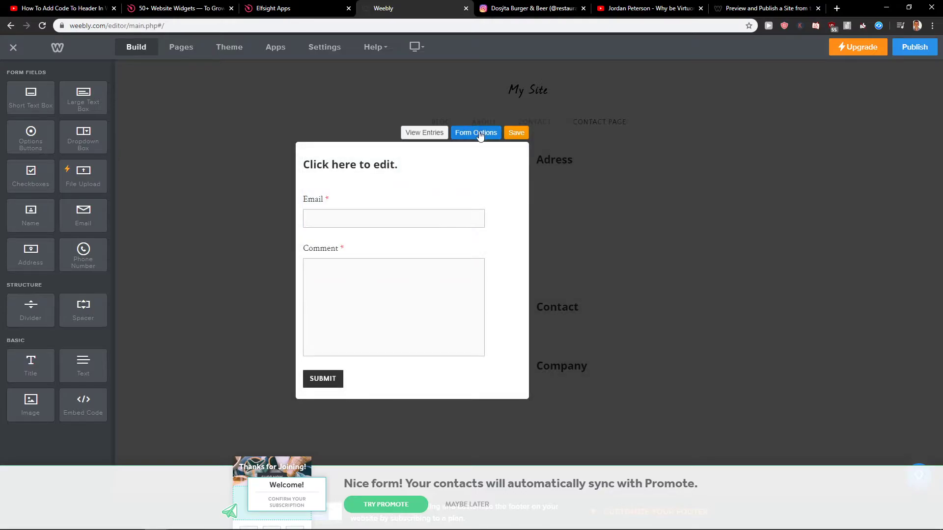
pyautogui.click(426, 133)
pyautogui.click(464, 8)
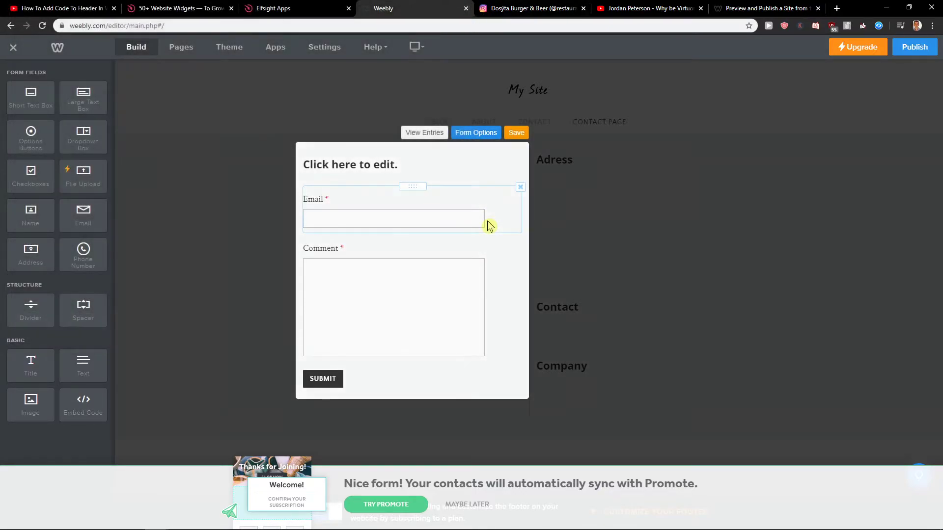
pyautogui.click(491, 225)
pyautogui.click(513, 146)
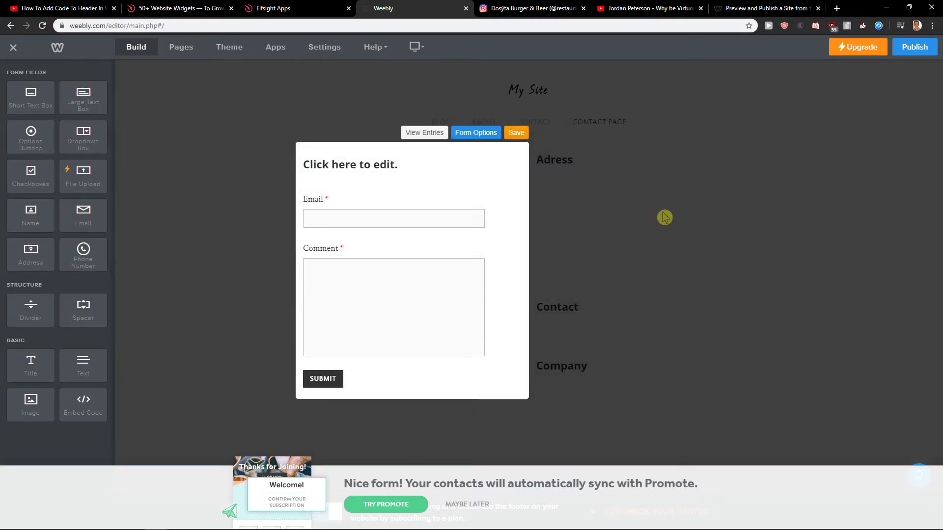
pyautogui.click(516, 133)
pyautogui.click(521, 152)
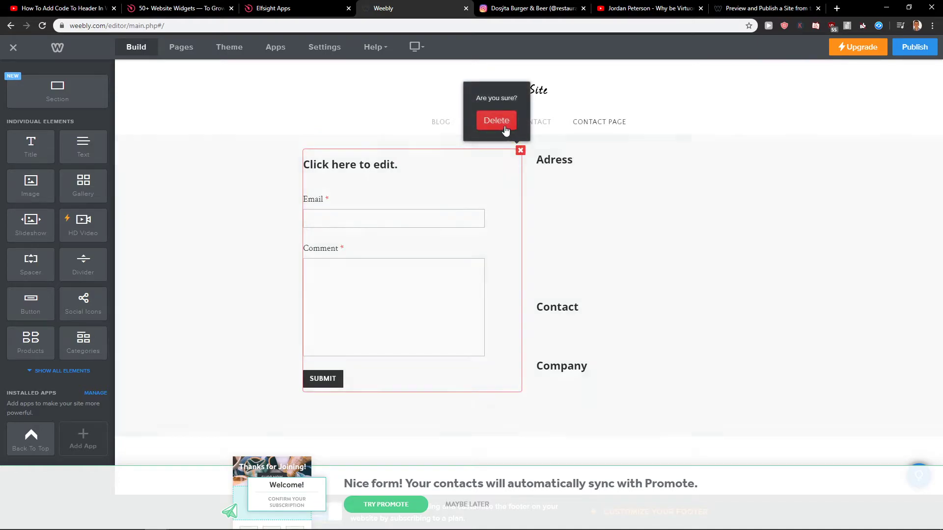
# Step: Confirm deleting the old form and drop a new Contact Form left of the Adress column
pyautogui.click(499, 120)
pyautogui.click(69, 371)
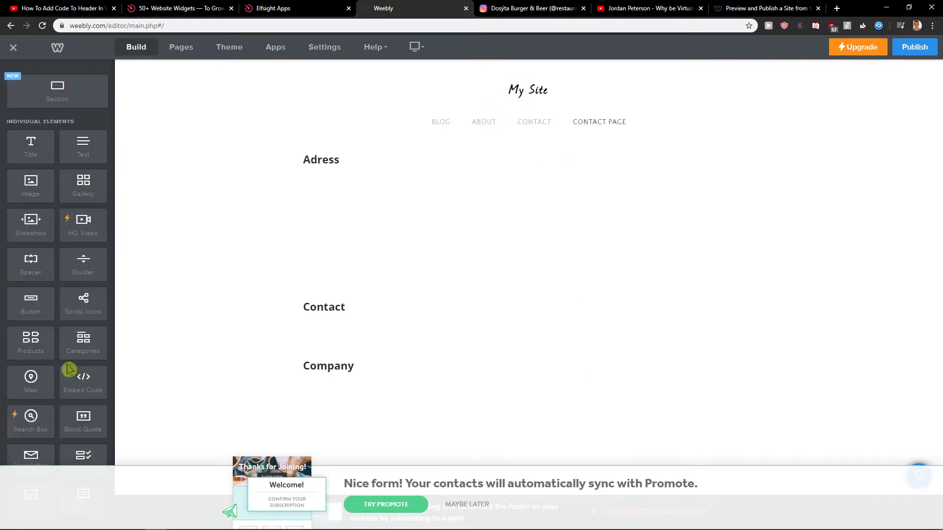
pyautogui.scroll(-2, 76, 302)
pyautogui.scroll(-3, 86, 284)
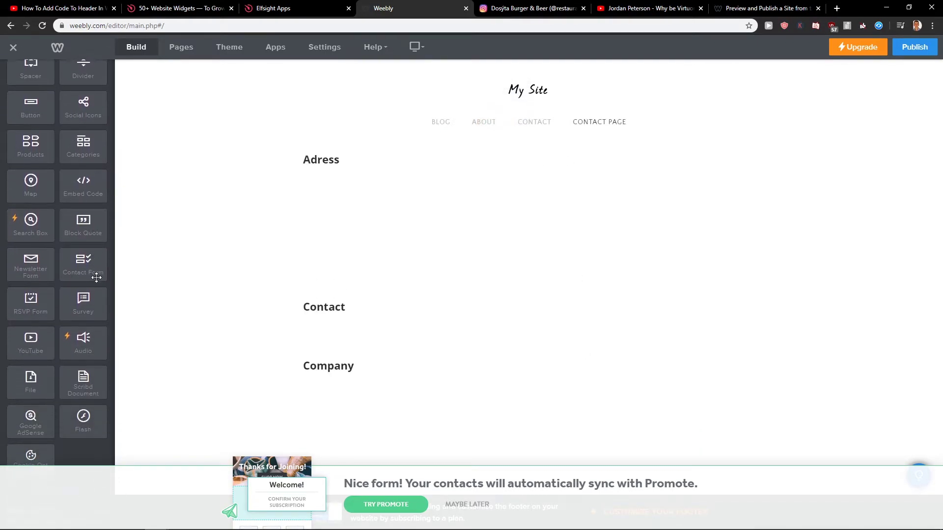
pyautogui.moveTo(94, 265); pyautogui.dragTo(269, 236)
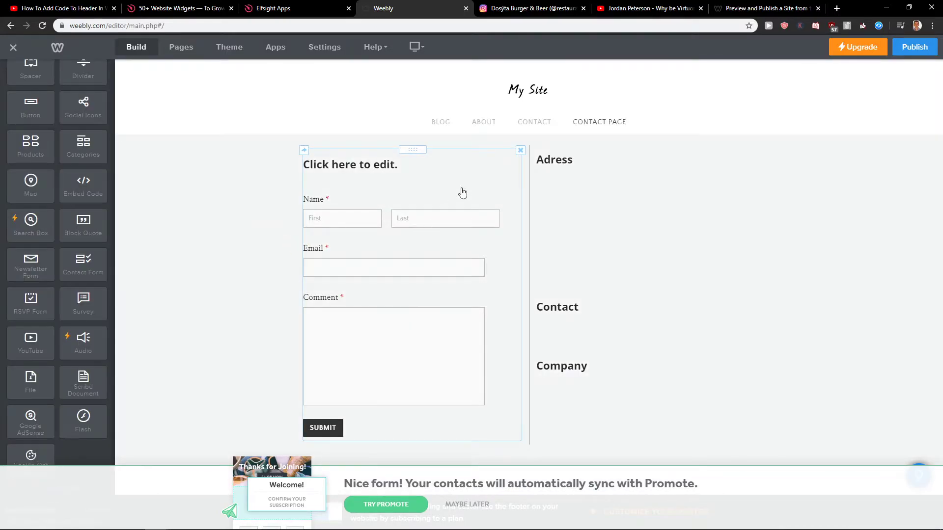
# Step: Review the new form's options and its Name (First/Last) and Email field settings
pyautogui.click(462, 192)
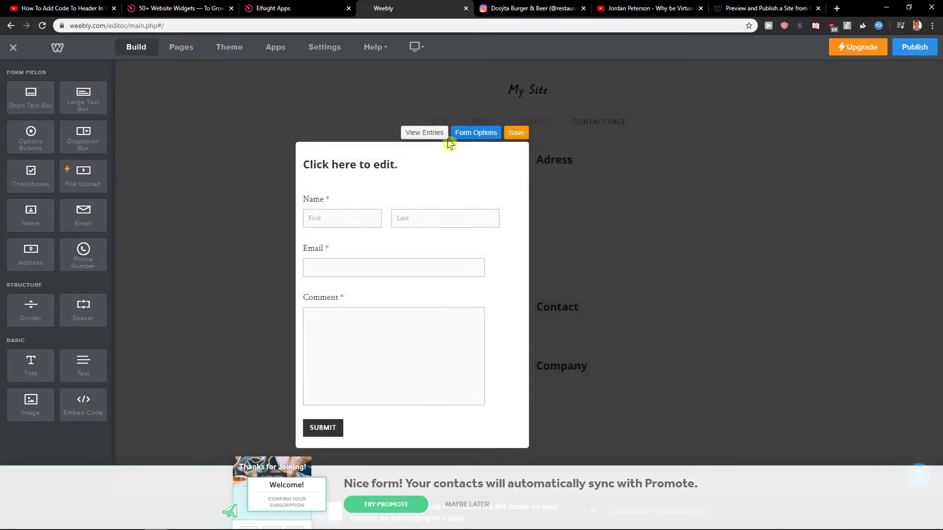
pyautogui.click(476, 132)
pyautogui.scroll(-1, 431, 164)
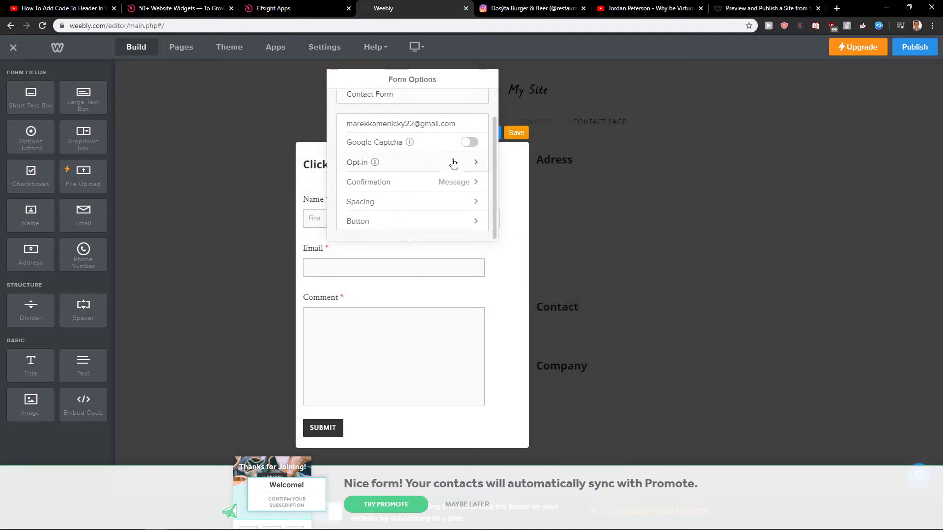
pyautogui.click(467, 259)
pyautogui.click(466, 218)
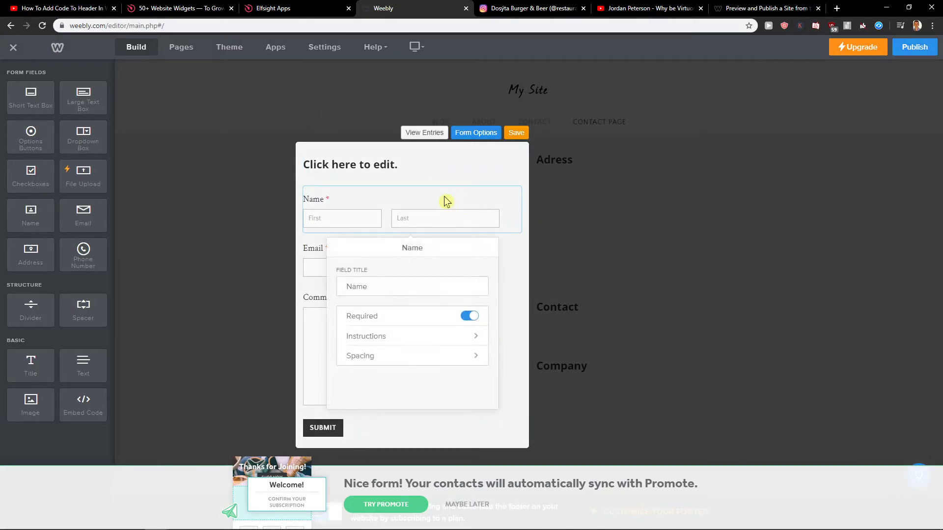
pyautogui.click(452, 338)
pyautogui.click(338, 249)
pyautogui.click(435, 216)
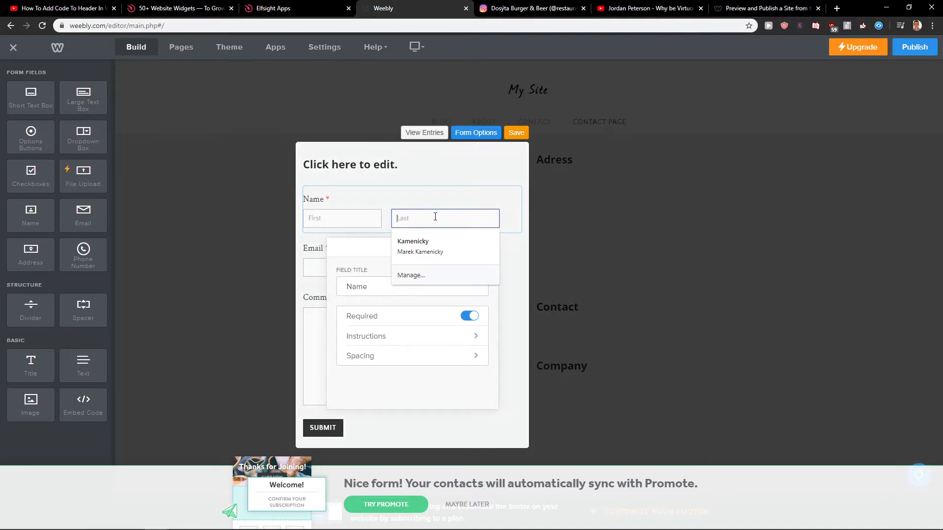
pyautogui.click(361, 270)
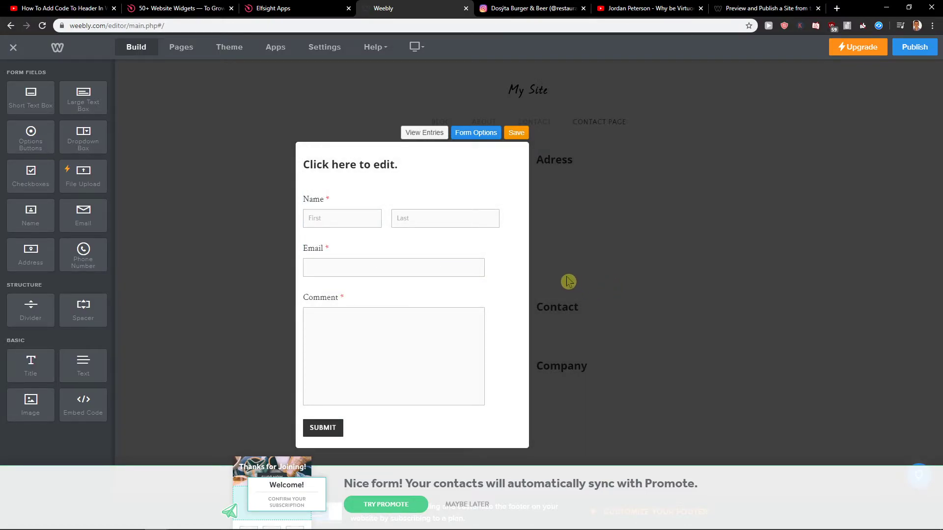
pyautogui.click(420, 230)
# Step: Dismiss the Promote offer with Maybe Later and save the contact form
pyautogui.click(469, 505)
pyautogui.click(373, 420)
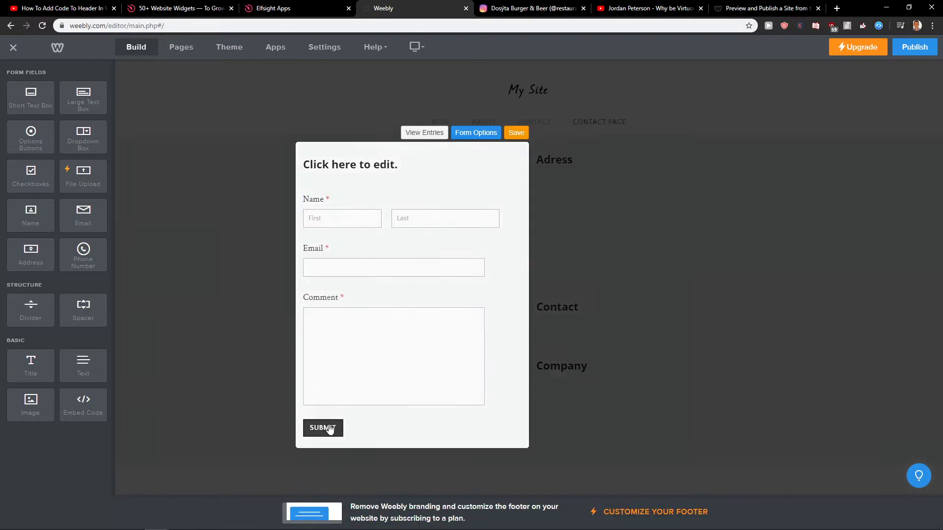
pyautogui.click(516, 135)
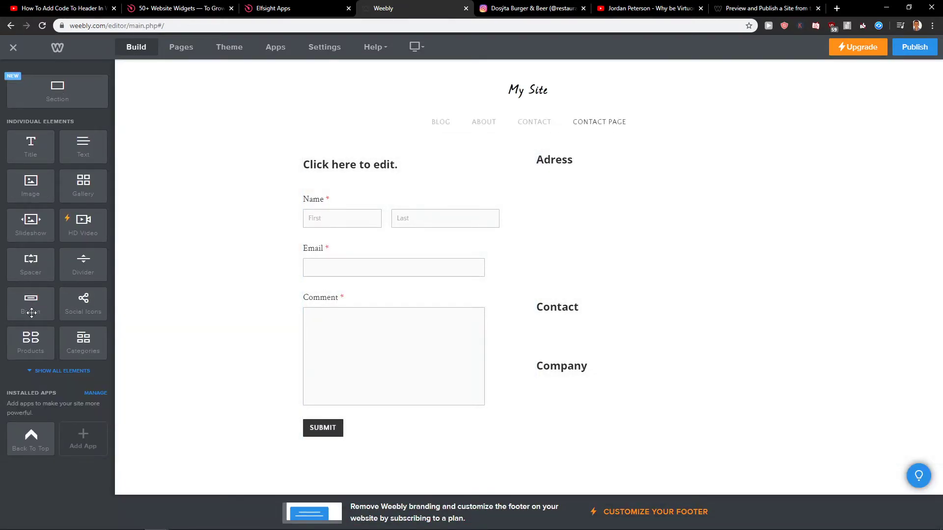
# Step: Place a Map element below the contact form
pyautogui.click(68, 378)
pyautogui.scroll(-3, 51, 284)
pyautogui.moveTo(27, 224); pyautogui.dragTo(352, 474)
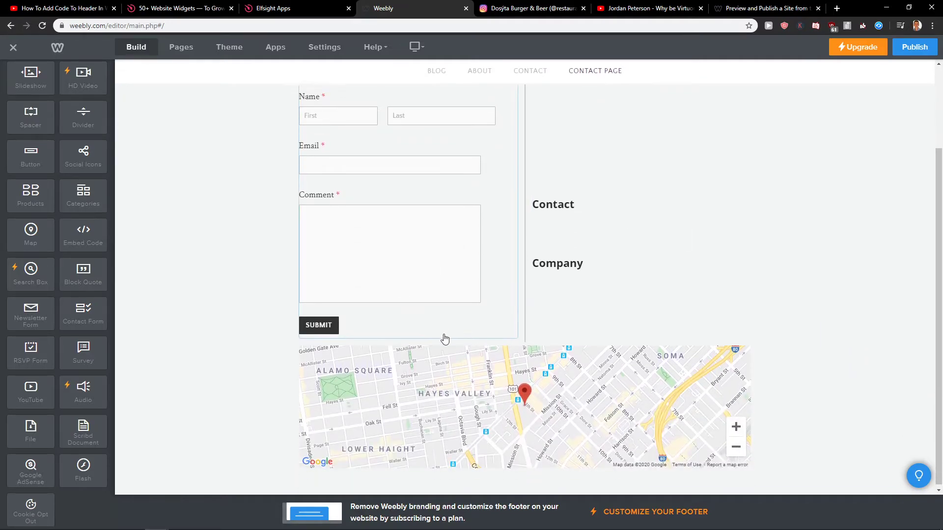
# Step: Drop a Spacer element above the top of the contact form
pyautogui.scroll(2, 445, 338)
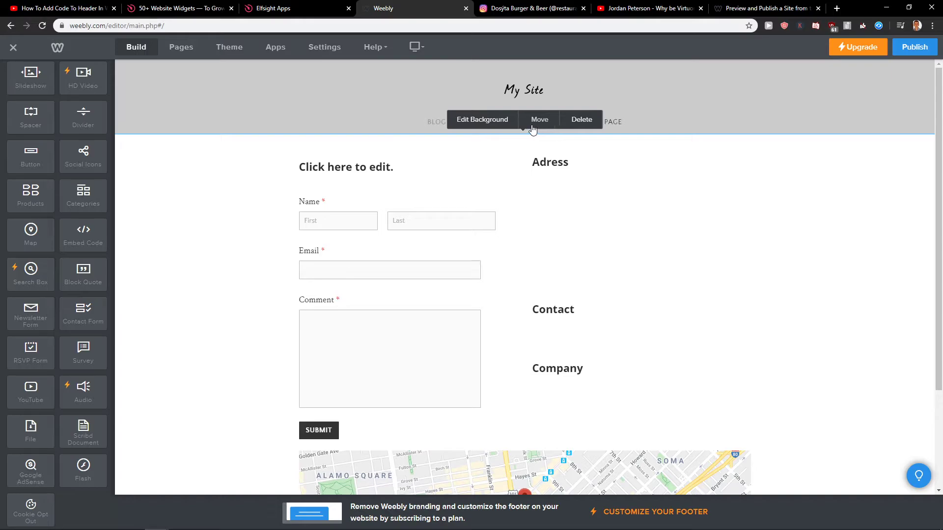
pyautogui.scroll(2, 88, 184)
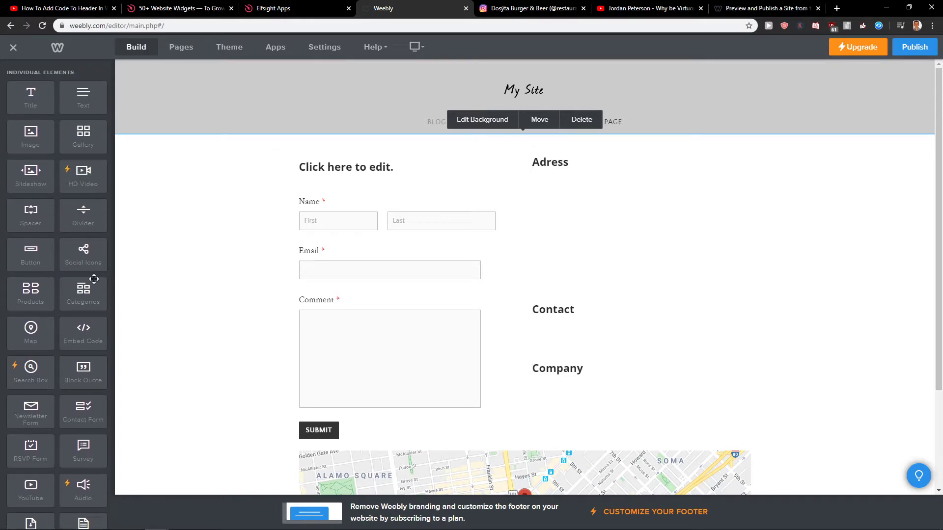
pyautogui.scroll(-2, 86, 280)
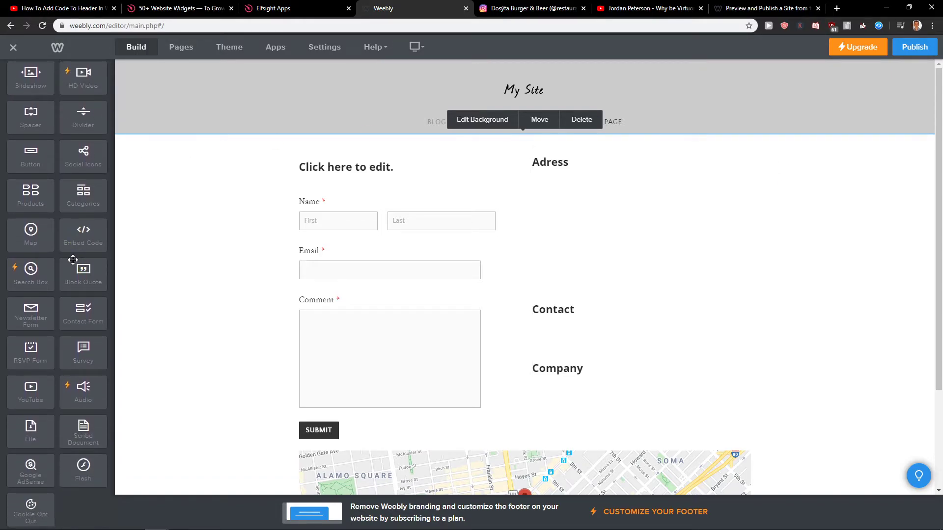
pyautogui.scroll(3, 86, 263)
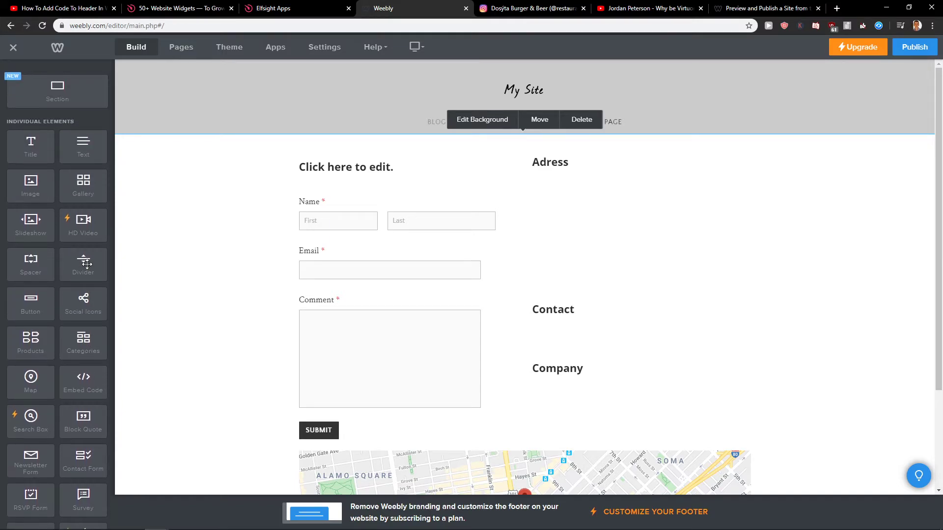
pyautogui.moveTo(85, 267); pyautogui.dragTo(323, 141)
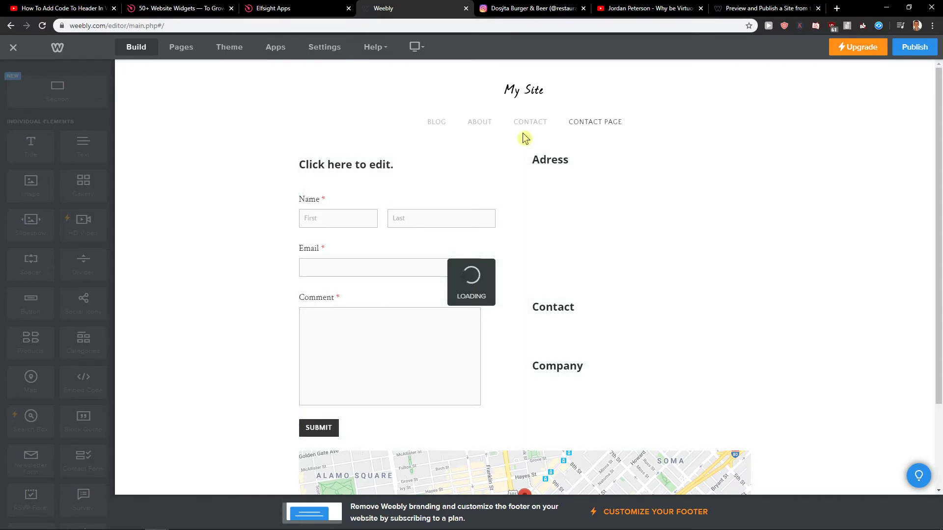
# Step: Close the Instagram tab, dismiss the domain prompt, and reopen CONTACT PAGE for editing
pyautogui.click(584, 9)
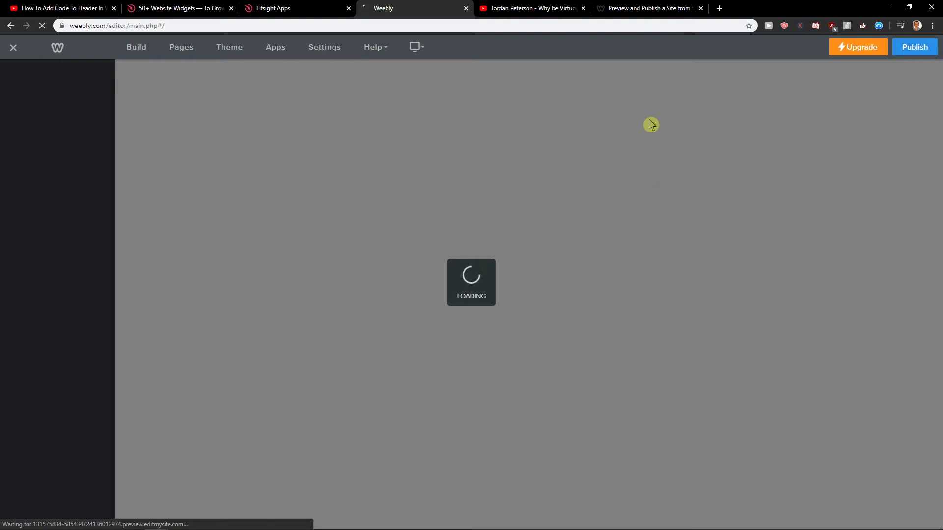
pyautogui.click(180, 55)
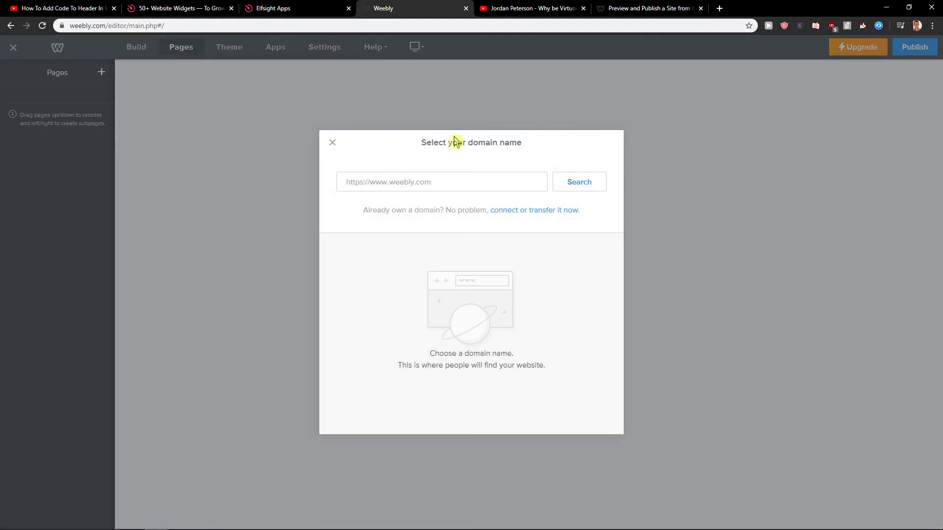
pyautogui.click(332, 142)
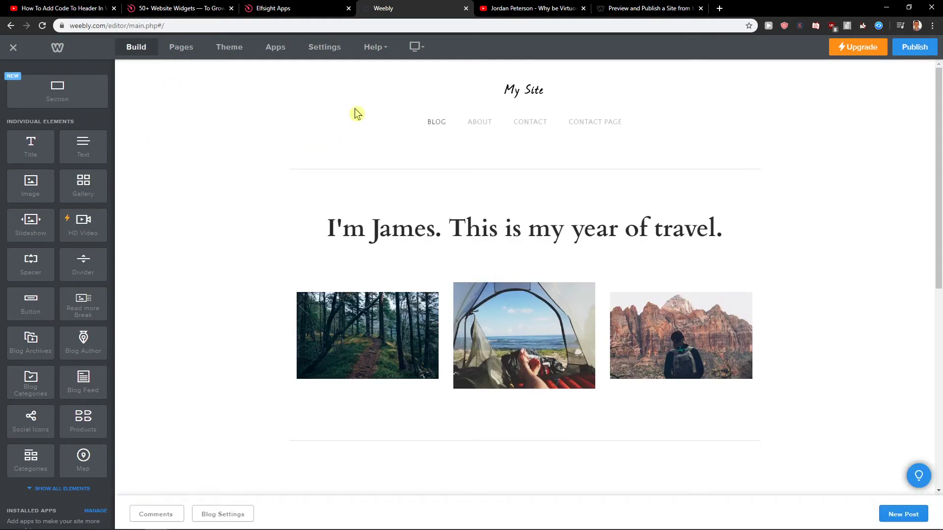
pyautogui.click(586, 123)
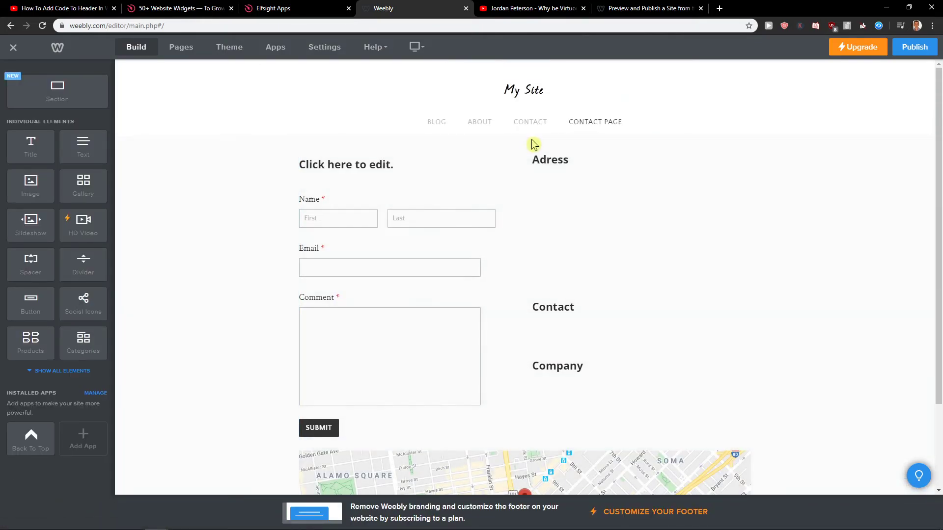
# Step: Add a taller Spacer spanning both columns above the contact form
pyautogui.moveTo(535, 143)
pyautogui.moveTo(54, 280); pyautogui.dragTo(469, 150)
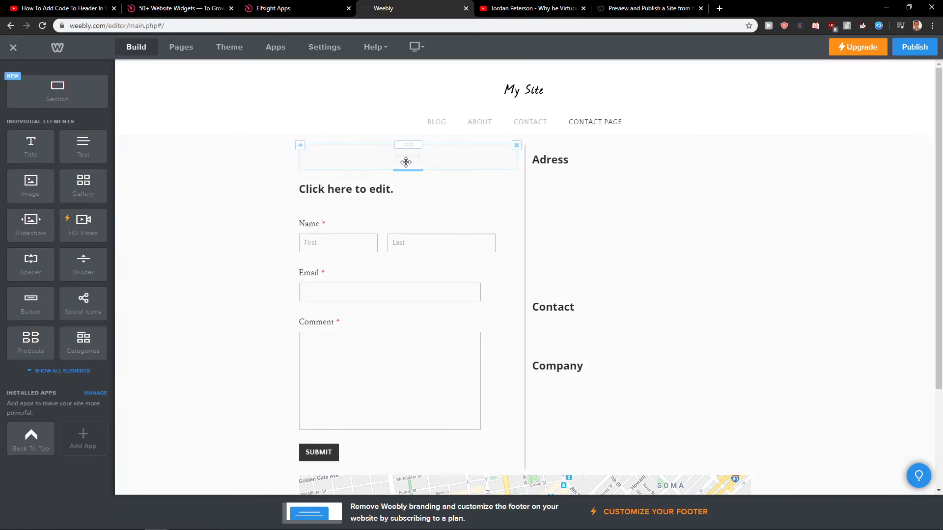
pyautogui.moveTo(407, 162); pyautogui.dragTo(492, 147)
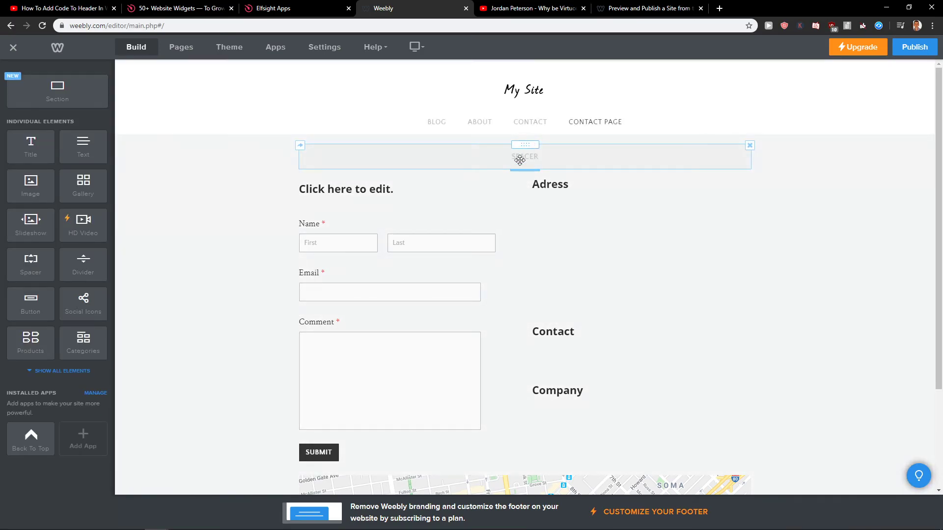
pyautogui.moveTo(521, 168); pyautogui.dragTo(514, 216)
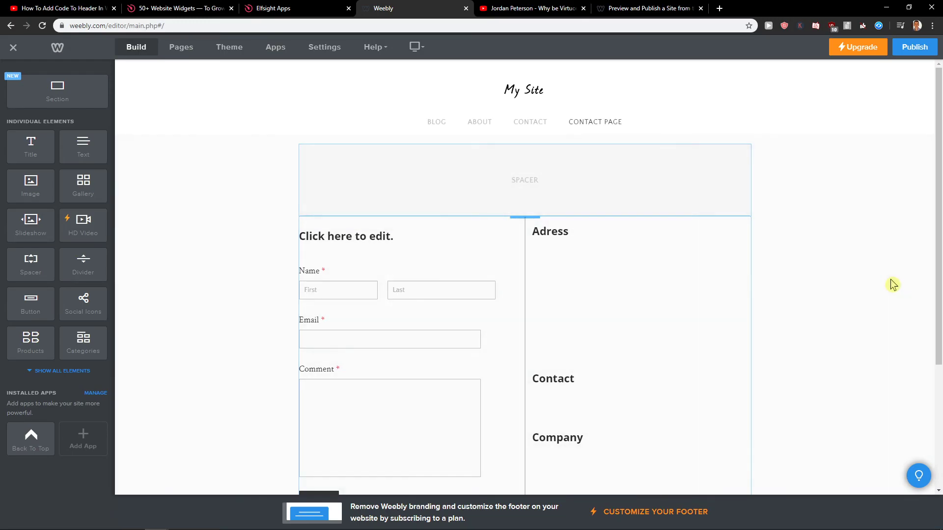
# Step: Insert a second Spacer between the Submit button and the map
pyautogui.scroll(-3, 830, 275)
pyautogui.scroll(3, 773, 272)
pyautogui.scroll(-4, 772, 272)
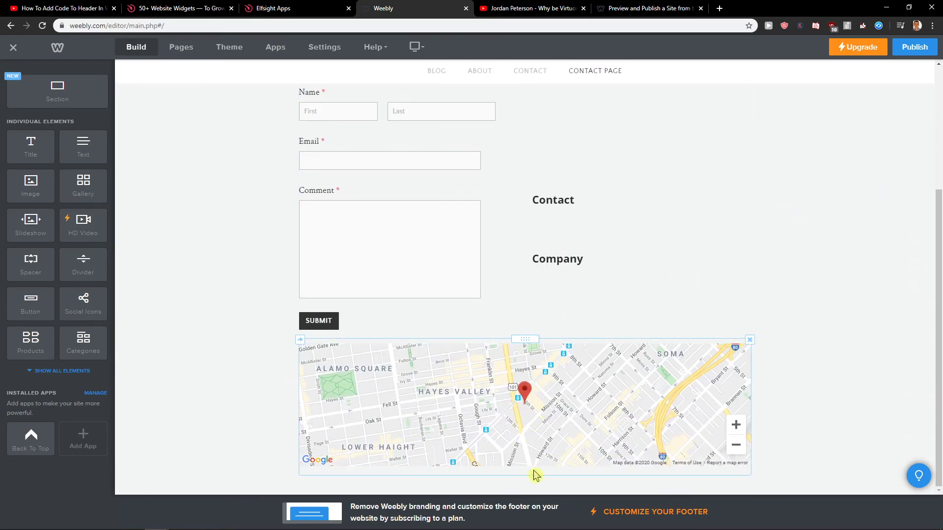
pyautogui.scroll(3, 596, 296)
pyautogui.scroll(-3, 303, 251)
pyautogui.moveTo(31, 263); pyautogui.dragTo(528, 388)
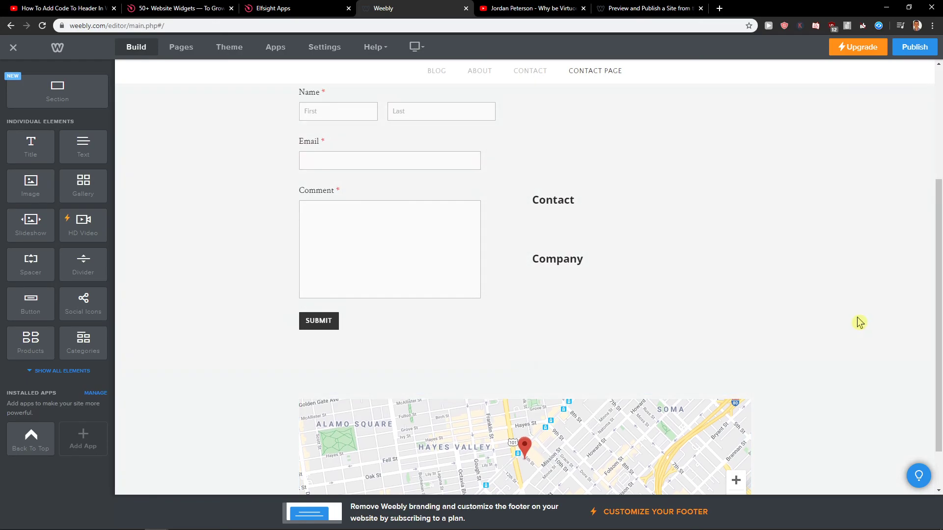
pyautogui.scroll(4, 554, 303)
pyautogui.scroll(-5, 672, 200)
pyautogui.scroll(5, 747, 276)
pyautogui.scroll(-3, 413, 248)
pyautogui.scroll(3, 418, 248)
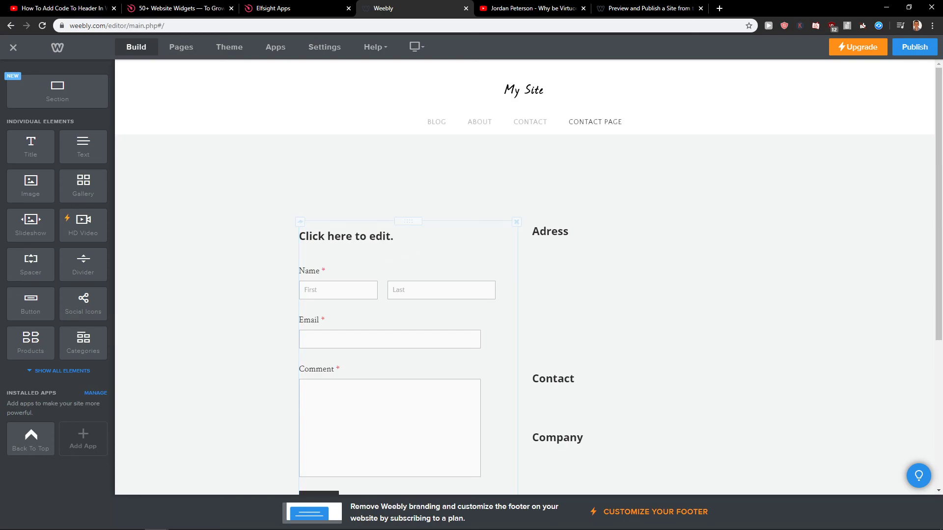
# Step: Place Social Icons below the Submit button and set their alignment to center
pyautogui.scroll(-2, 224, 370)
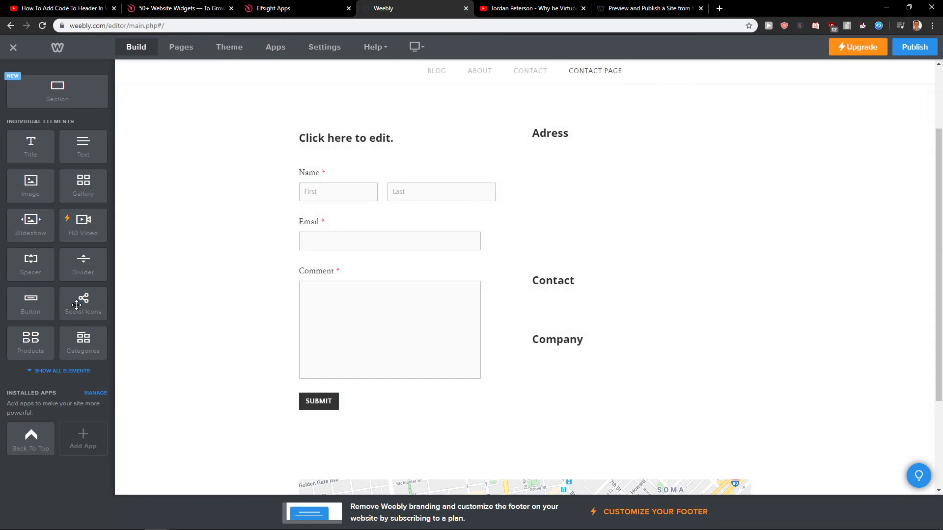
pyautogui.moveTo(76, 305); pyautogui.dragTo(530, 423)
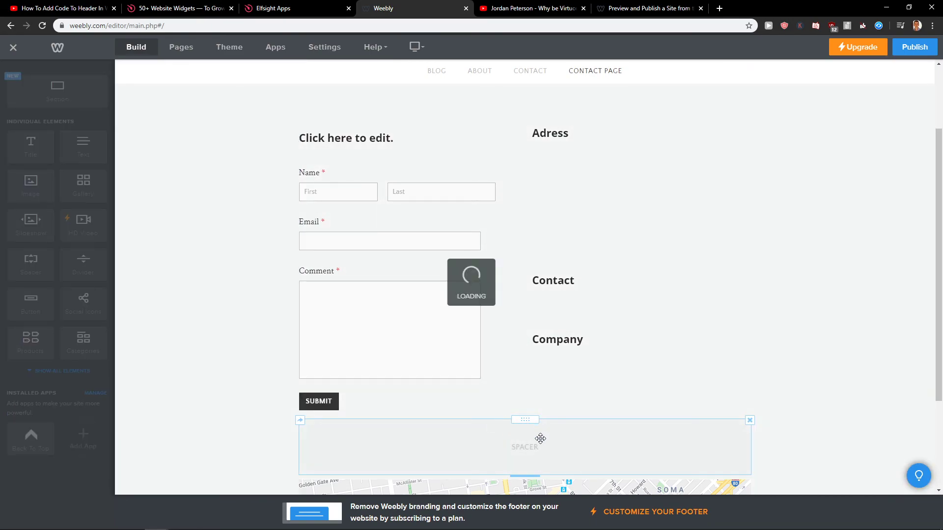
pyautogui.click(434, 436)
pyautogui.click(569, 313)
pyautogui.click(737, 356)
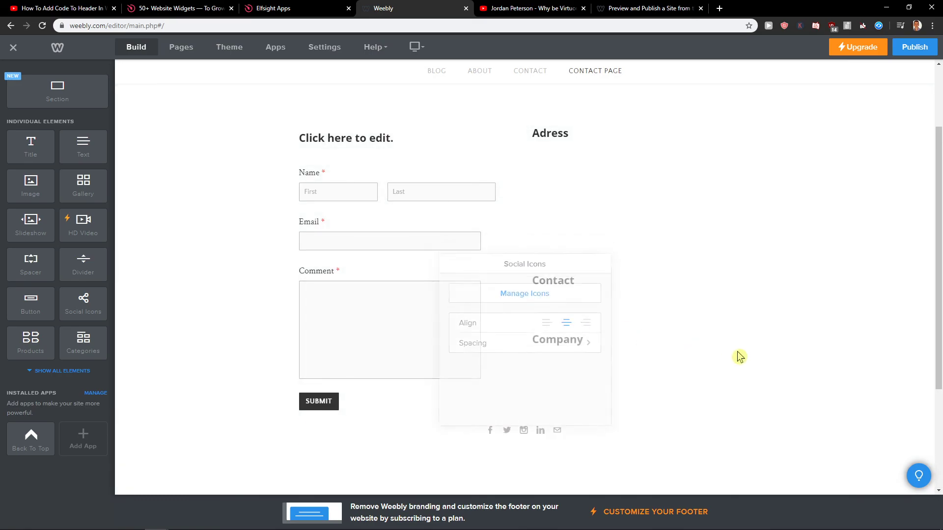
pyautogui.scroll(-4, 865, 404)
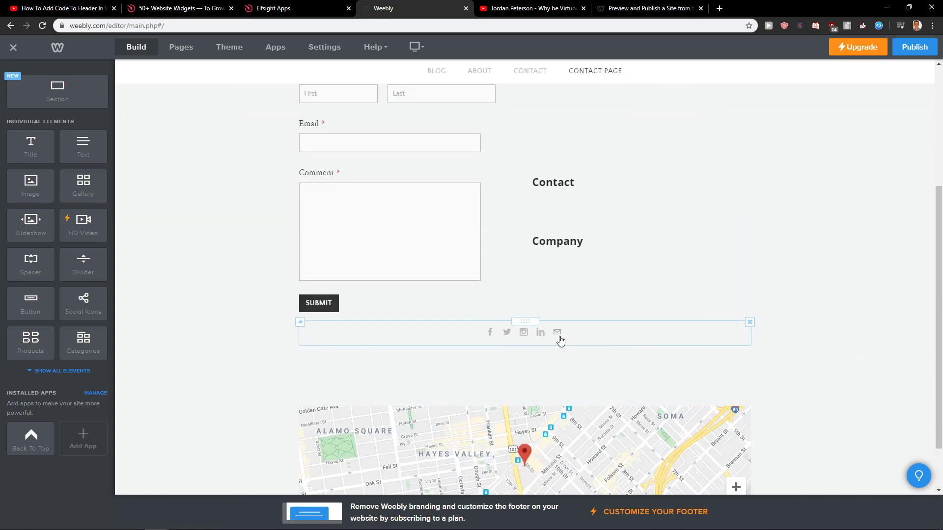